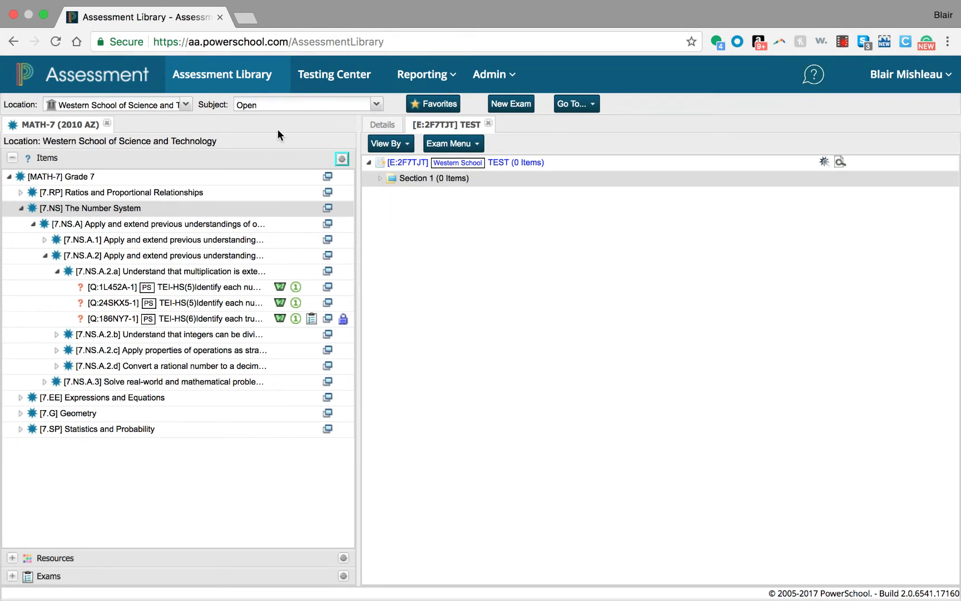
Step: Open the MATH-7 (2010 AZ) subject from the AZ Current Standards in the Assessment Library
left_click(244, 75)
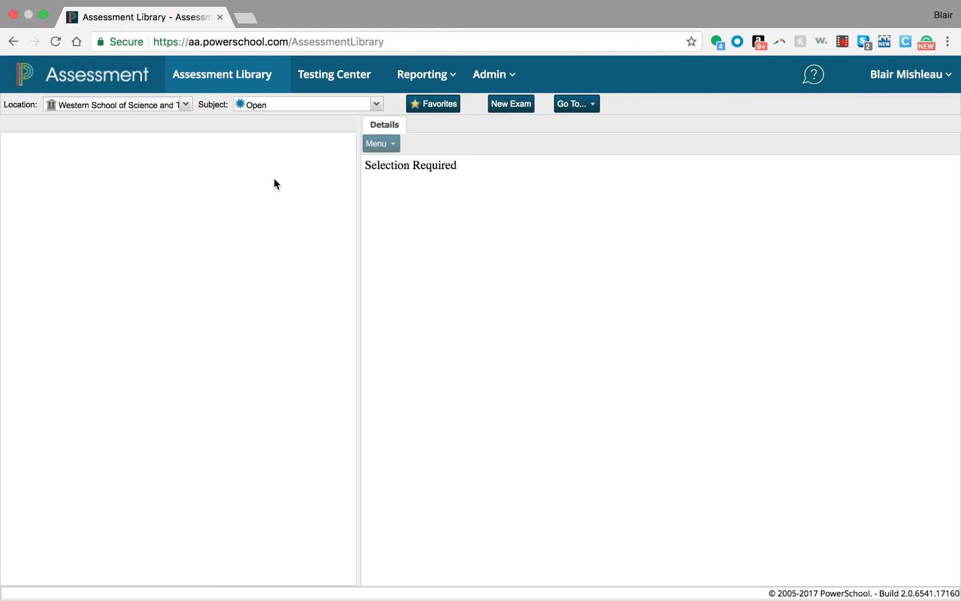
left_click(267, 109)
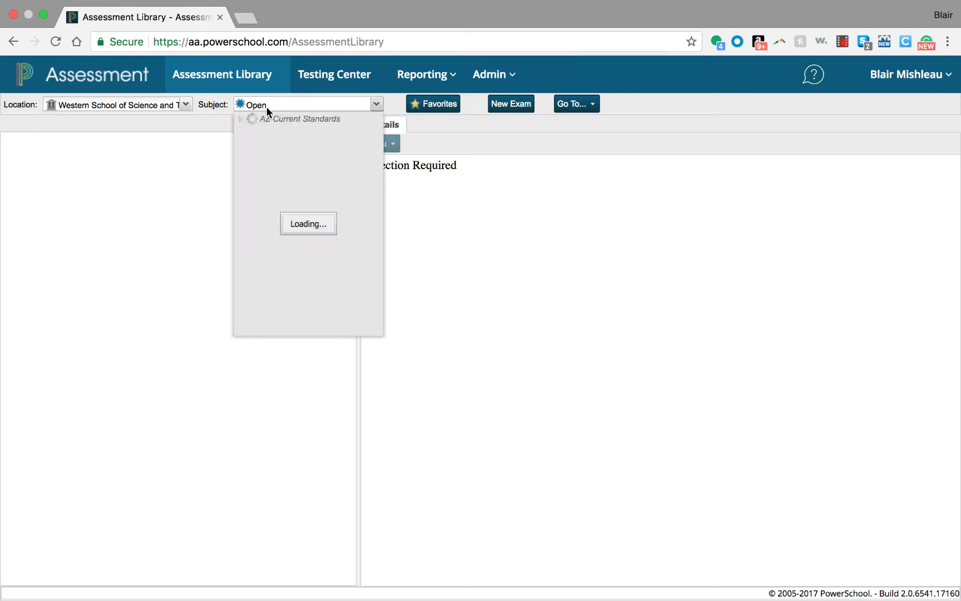
left_click(253, 133)
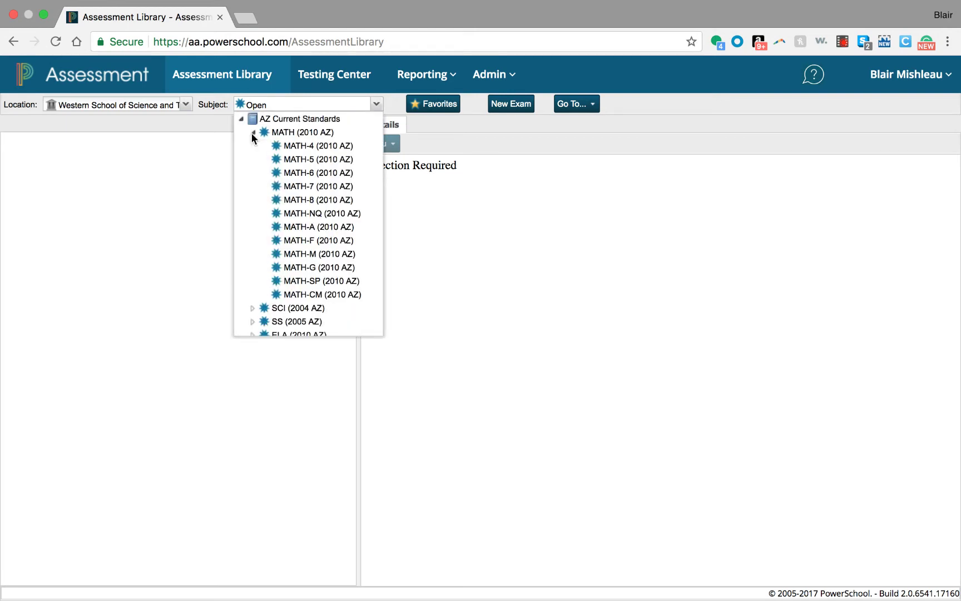
left_click(291, 186)
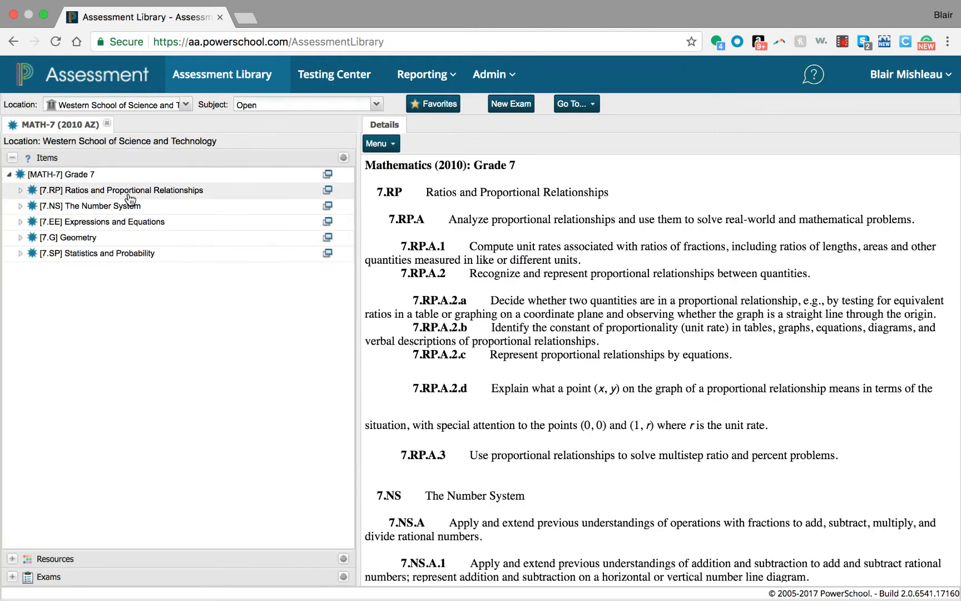
Step: Expand the Grade 7 items through The Number System and 7.NS.A.1 down to the items of standard 7.NS.A.1.a
left_click(12, 577)
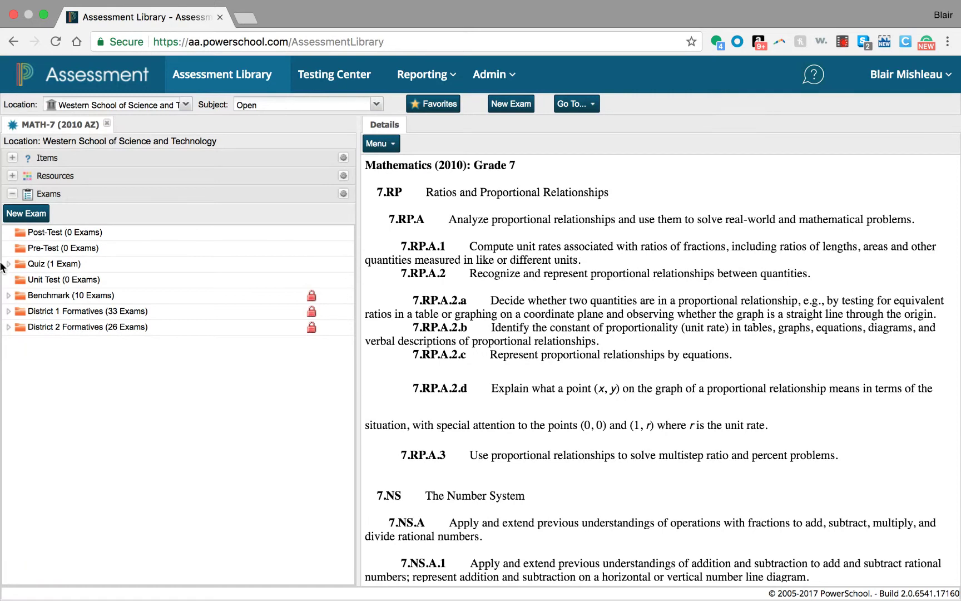
left_click(11, 158)
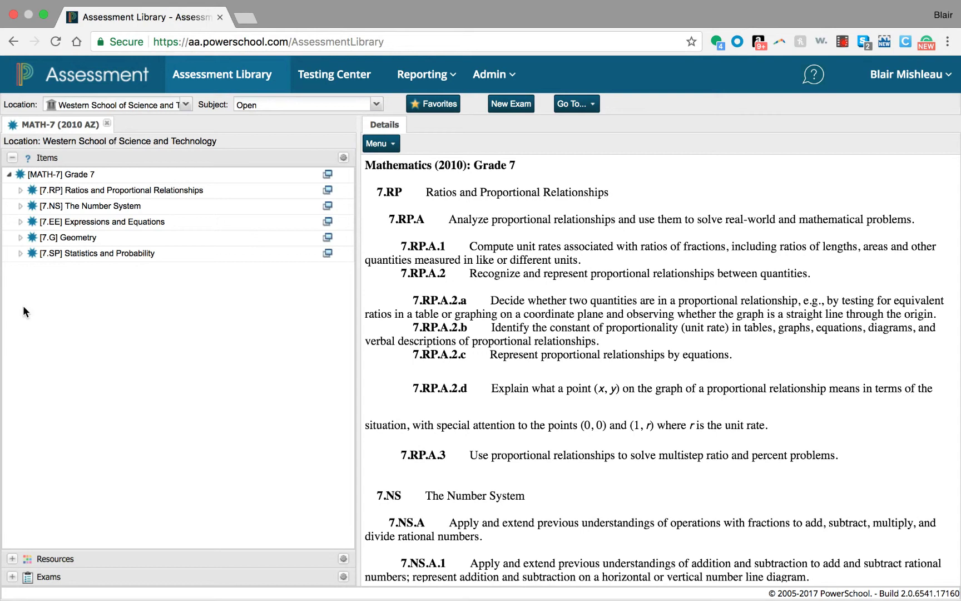
left_click(18, 206)
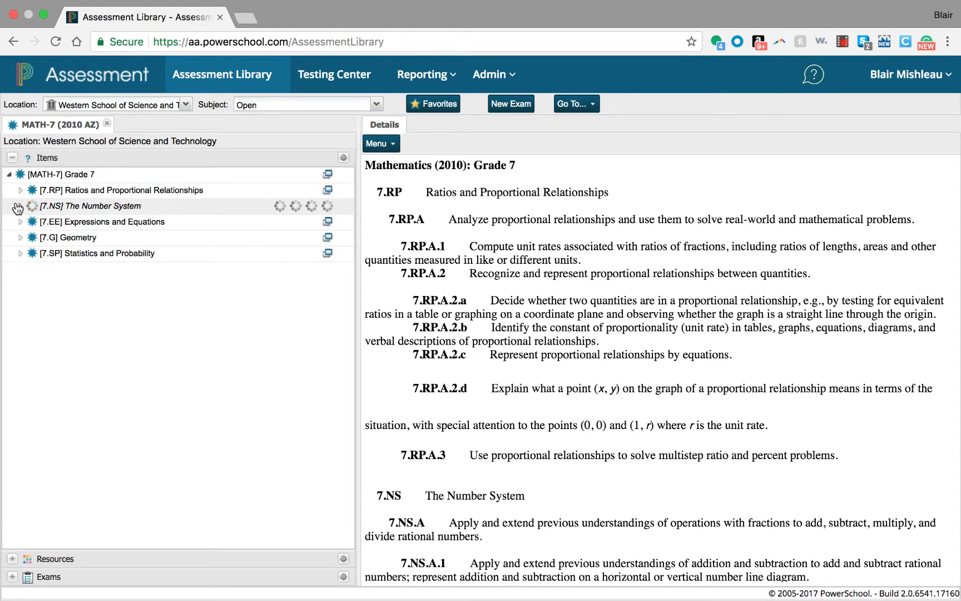
left_click(32, 222)
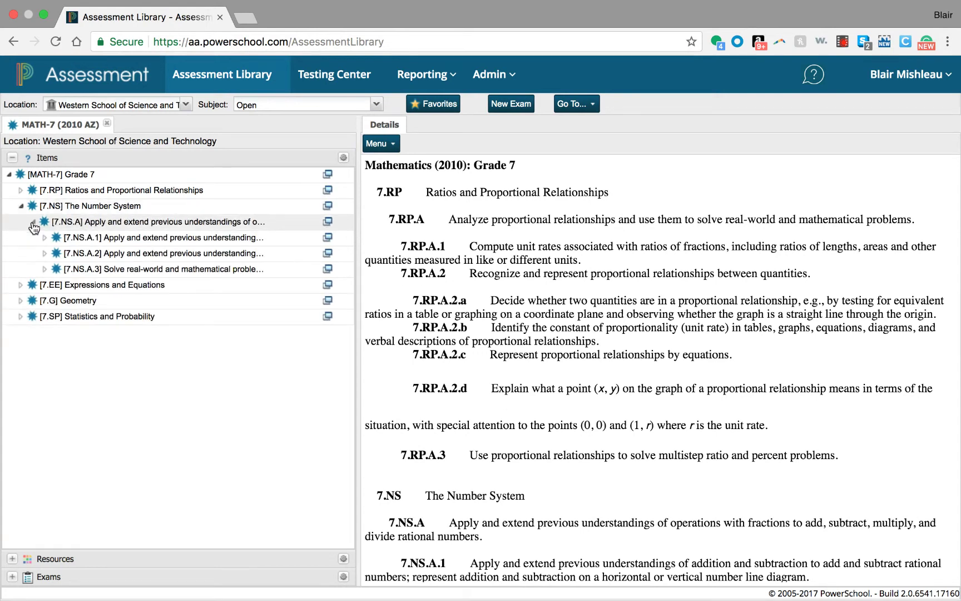
left_click(45, 238)
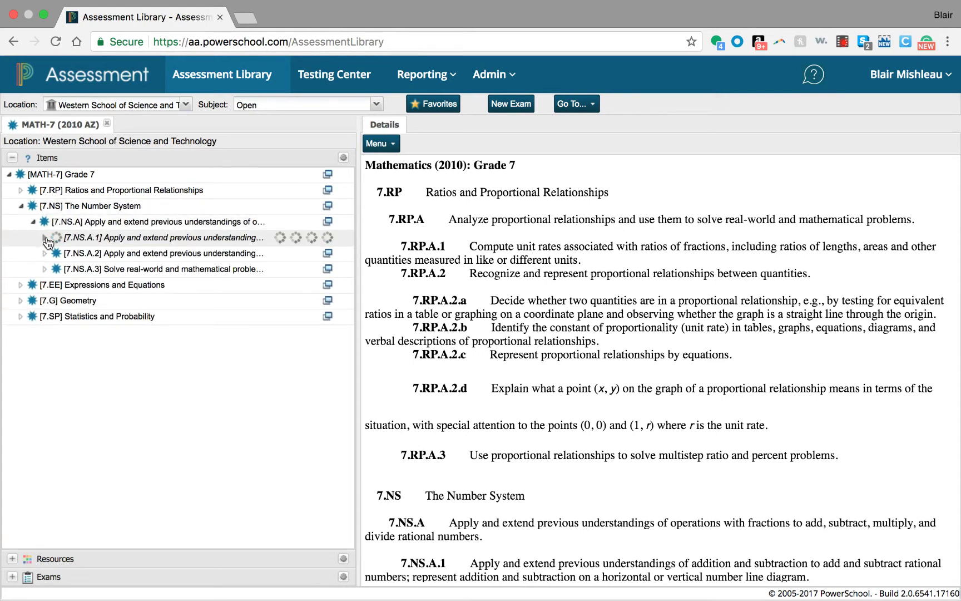
left_click(56, 253)
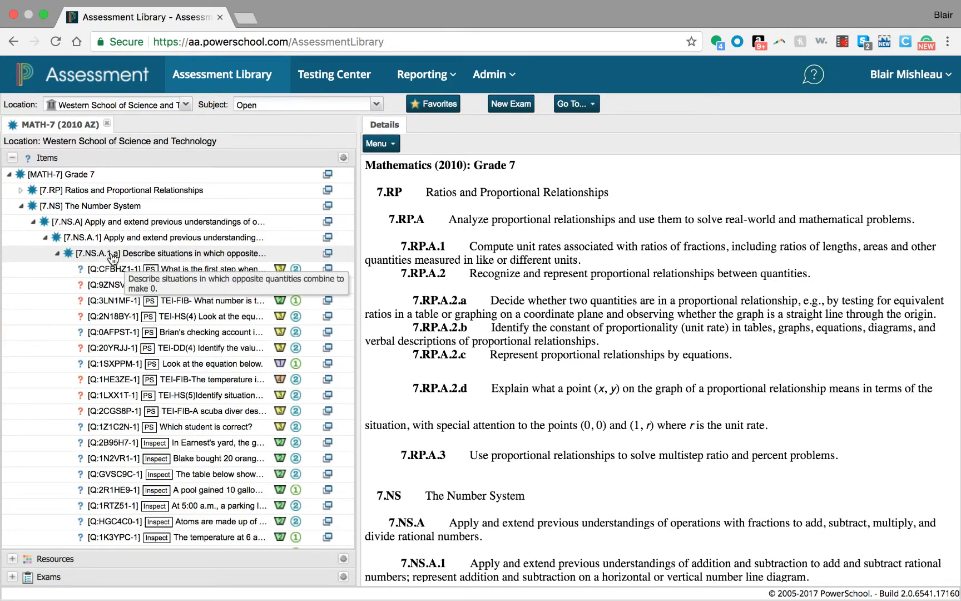
Step: Start a new Hot Spot item under 7.NS.A.1.a using the layout with Stem beside stacked Stem 2 and Choices
left_click(113, 256)
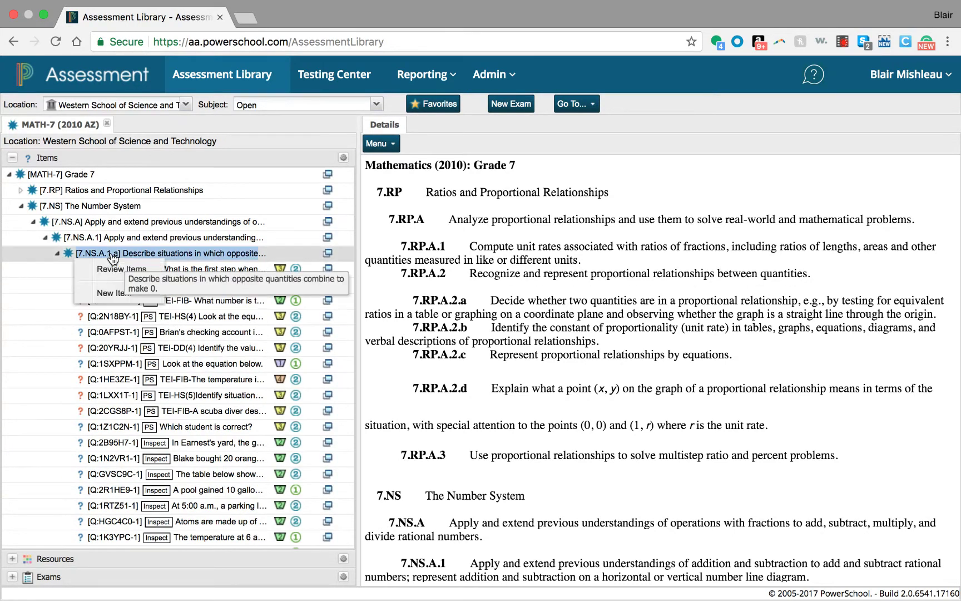
left_click(108, 290)
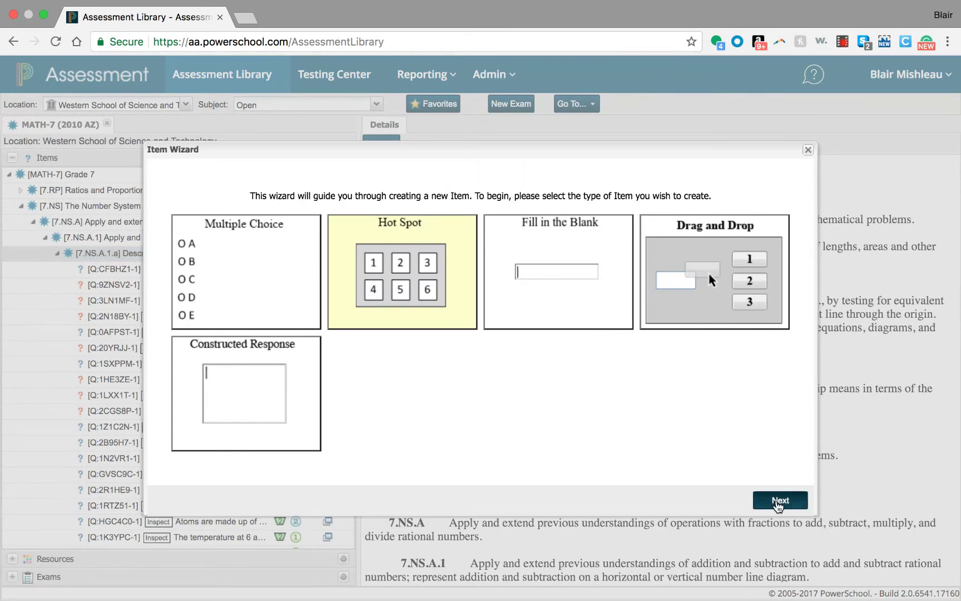
left_click(778, 503)
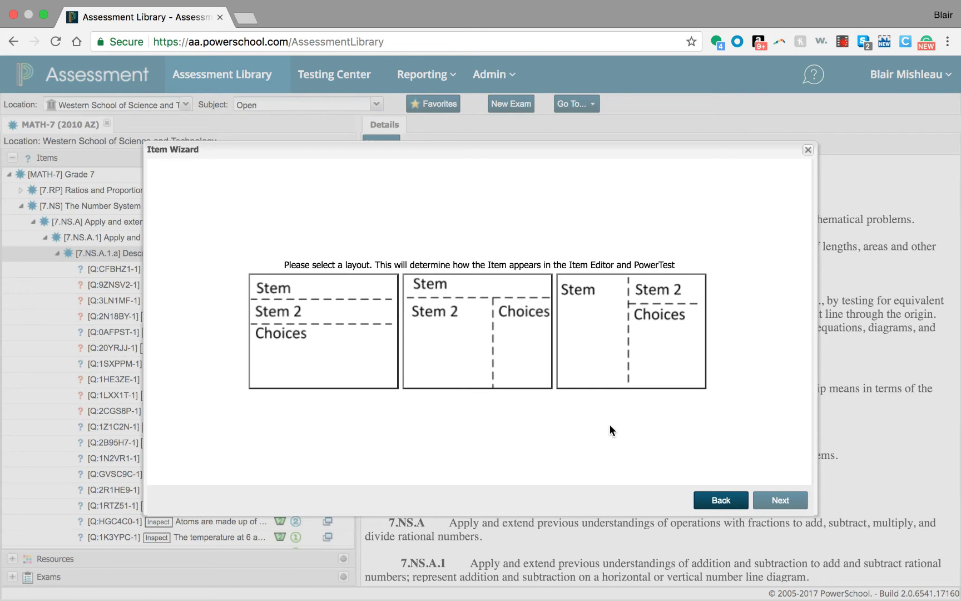
left_click(649, 334)
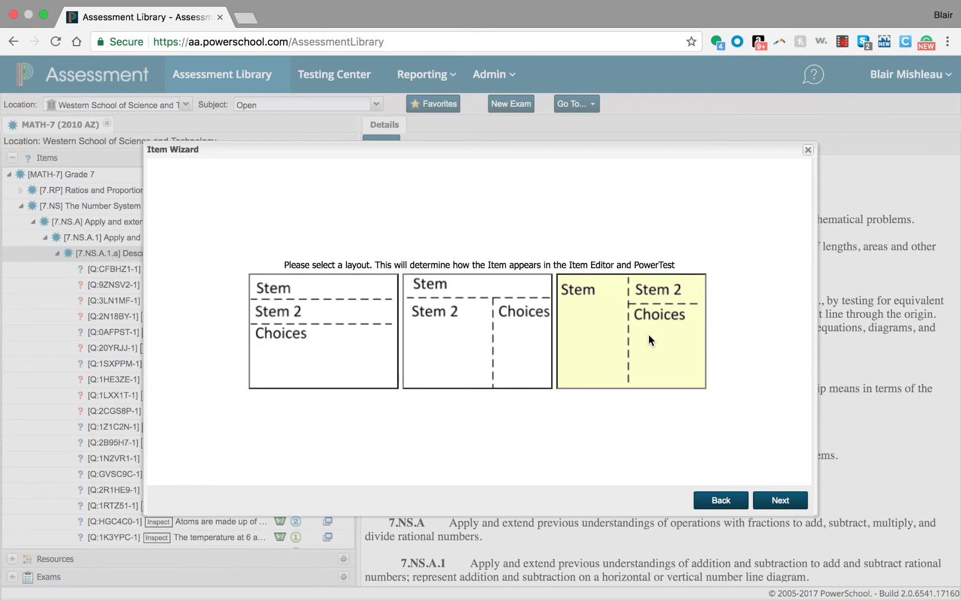
left_click(778, 499)
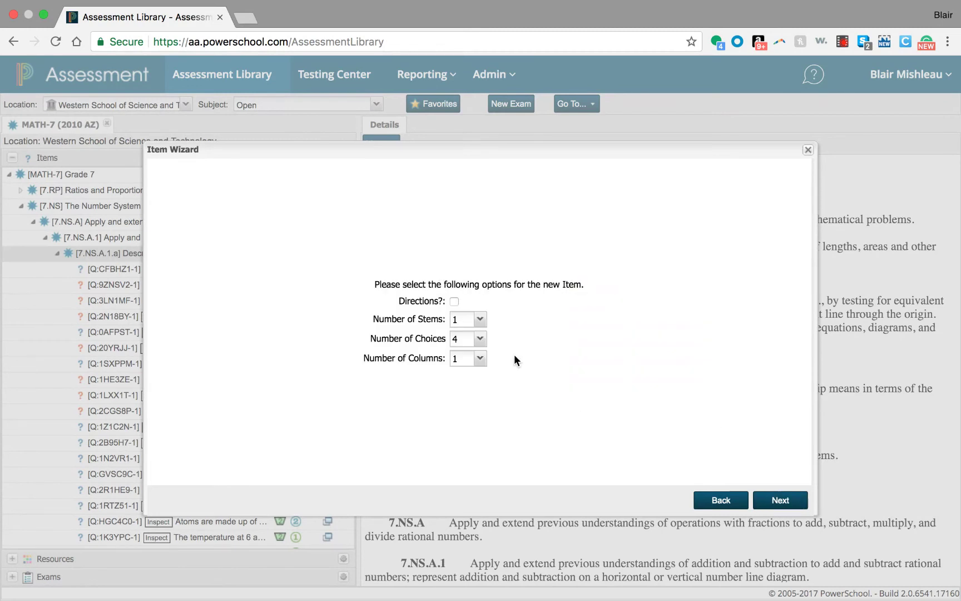
Step: Configure the new item with directions, 2 stems, 4 choices and 2 columns, and complete the Item Wizard
left_click(454, 301)
left_click(479, 319)
left_click(477, 350)
left_click(478, 339)
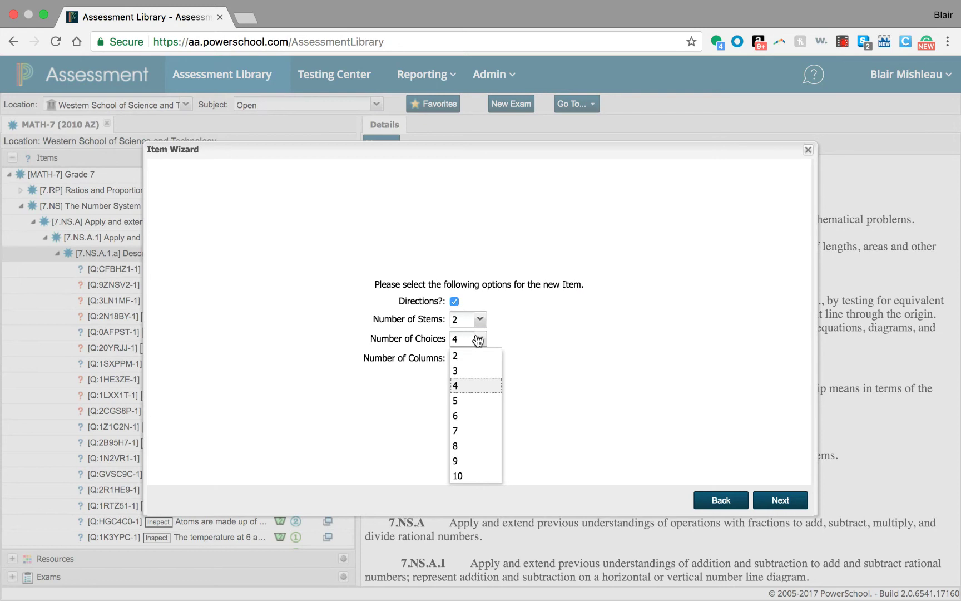
left_click(478, 339)
left_click(479, 359)
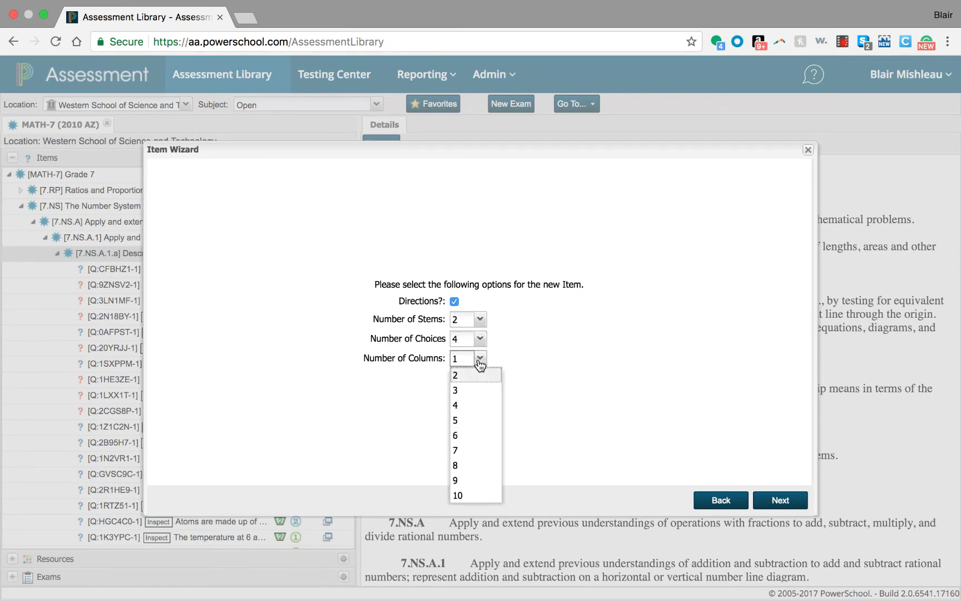
left_click(478, 375)
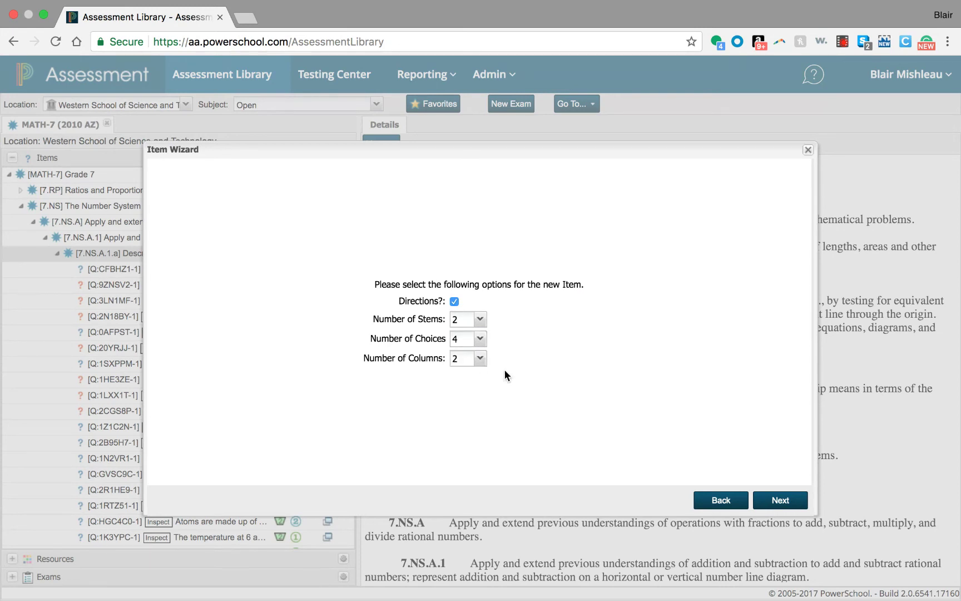
left_click(778, 501)
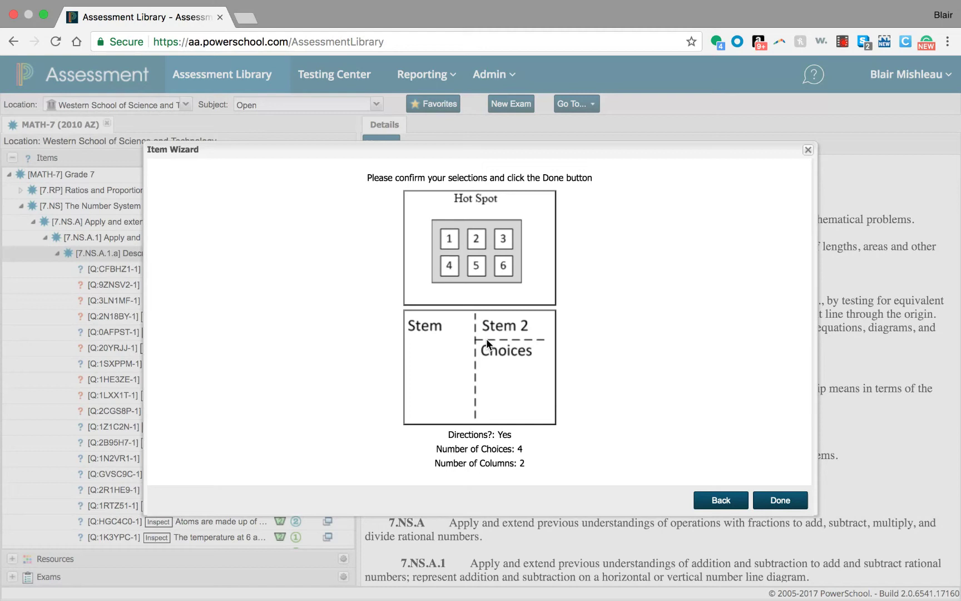
left_click(780, 500)
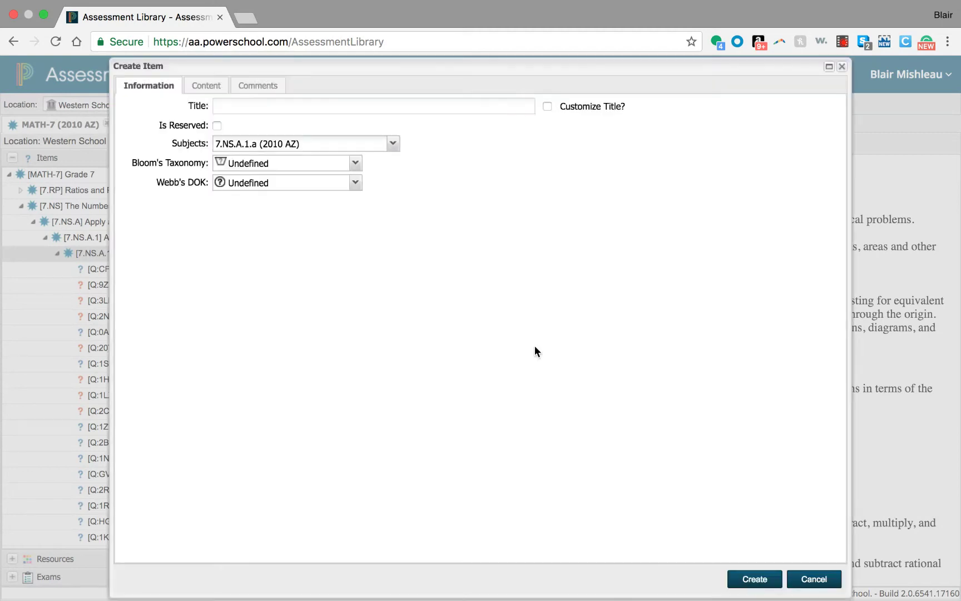
Step: Give the item a custom title of Q2_7_Math_Exponents_Question2_ followed by the person's last name
left_click(547, 105)
left_click(480, 105)
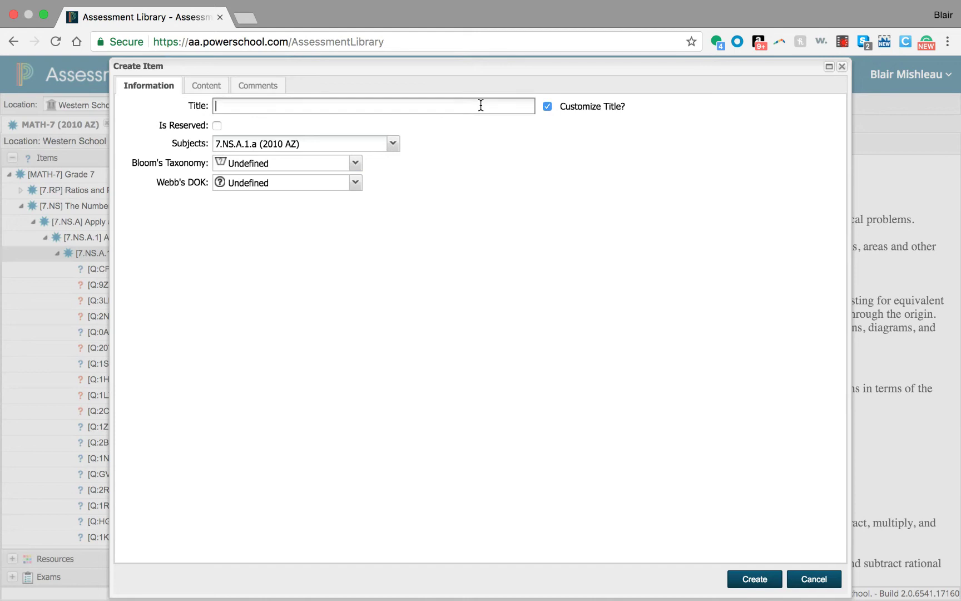
type("Q2_7_Math_Exponents")
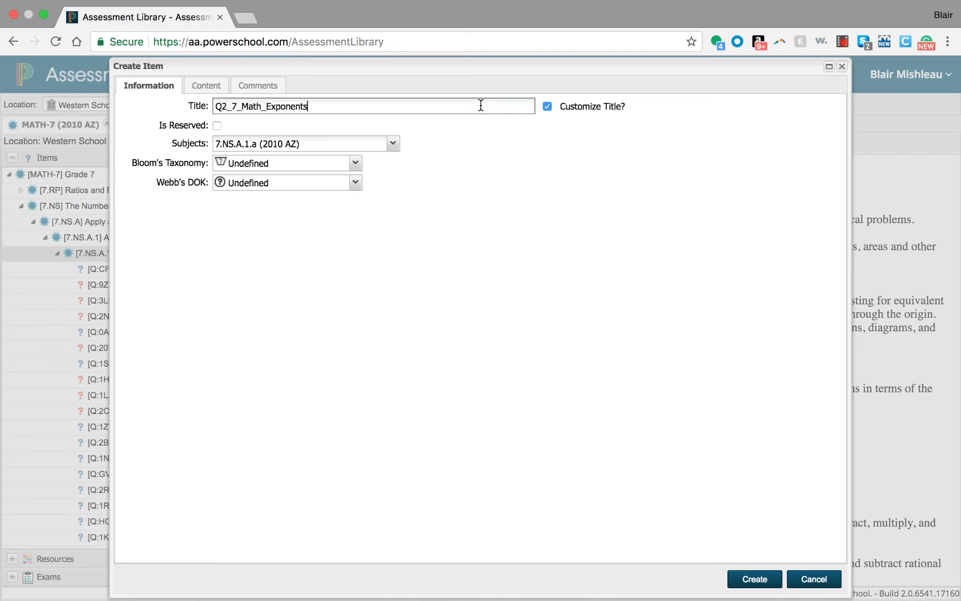
type("_Question2_Dempster")
Step: Set the item's Webb's DOK to (2) Skill/Concept
left_click(275, 165)
left_click(273, 164)
left_click(271, 183)
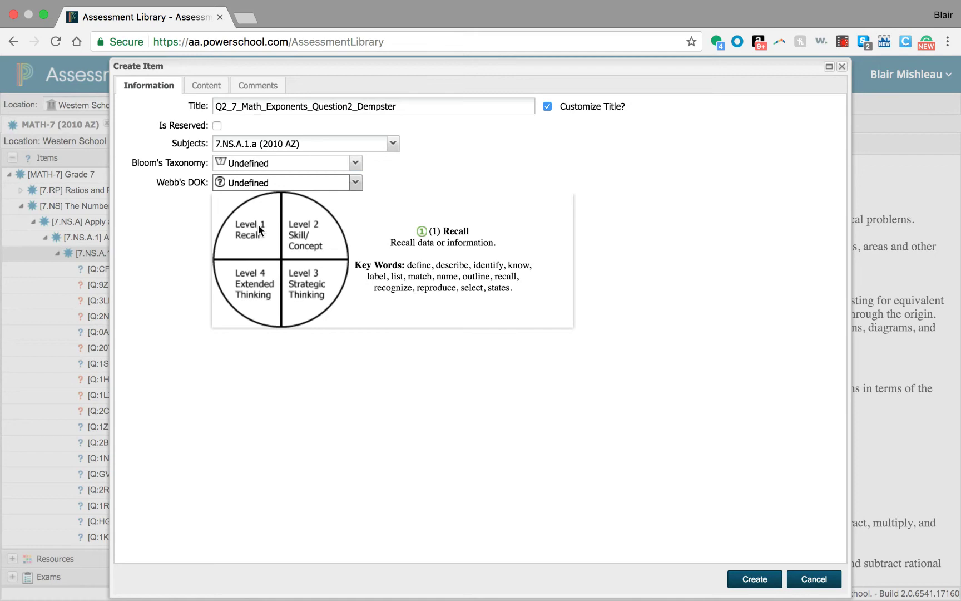
left_click(301, 233)
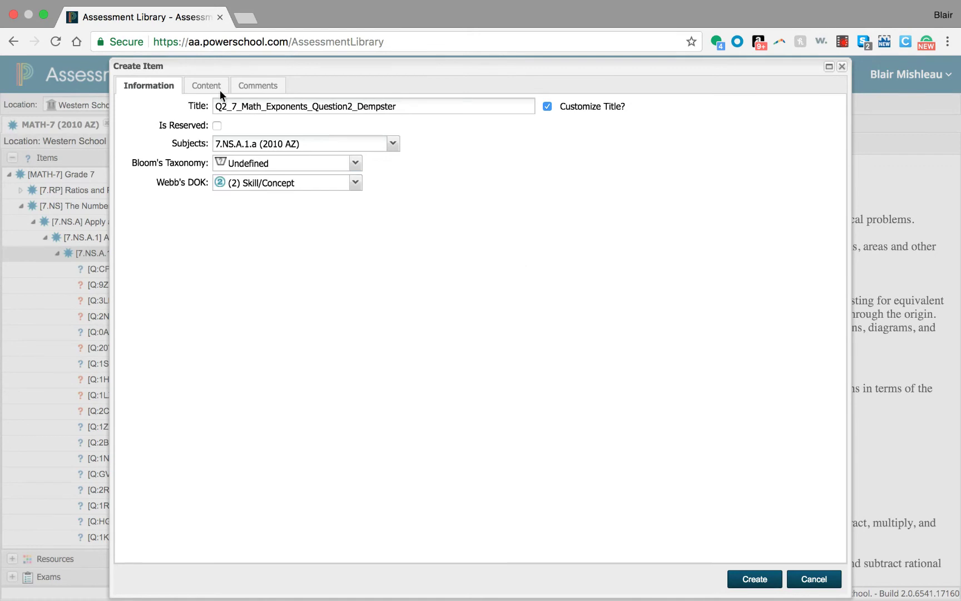
Step: Enter the item directions "Look at the photo of the flower. What colors are present in the photo?"
left_click(195, 82)
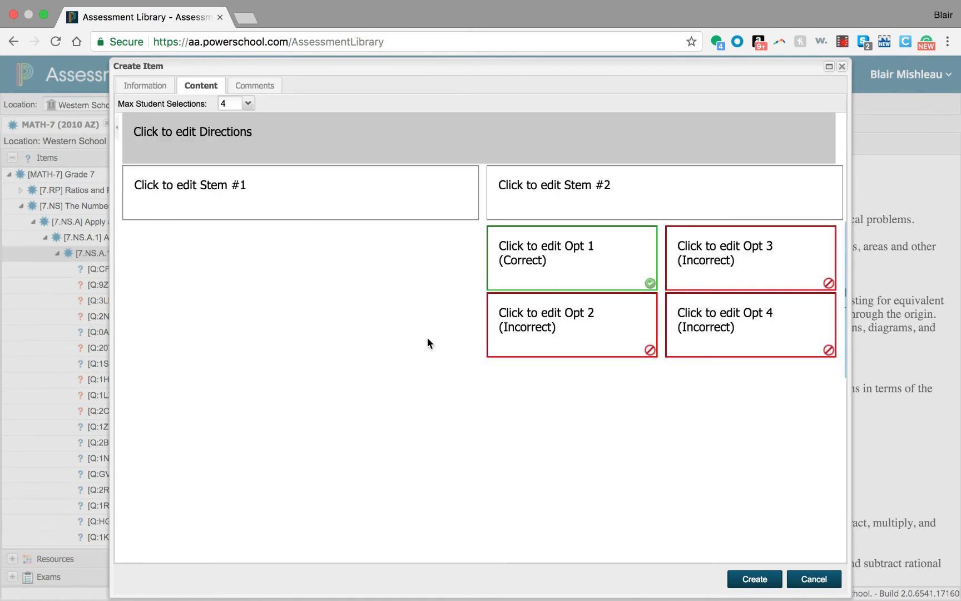
left_click(218, 139)
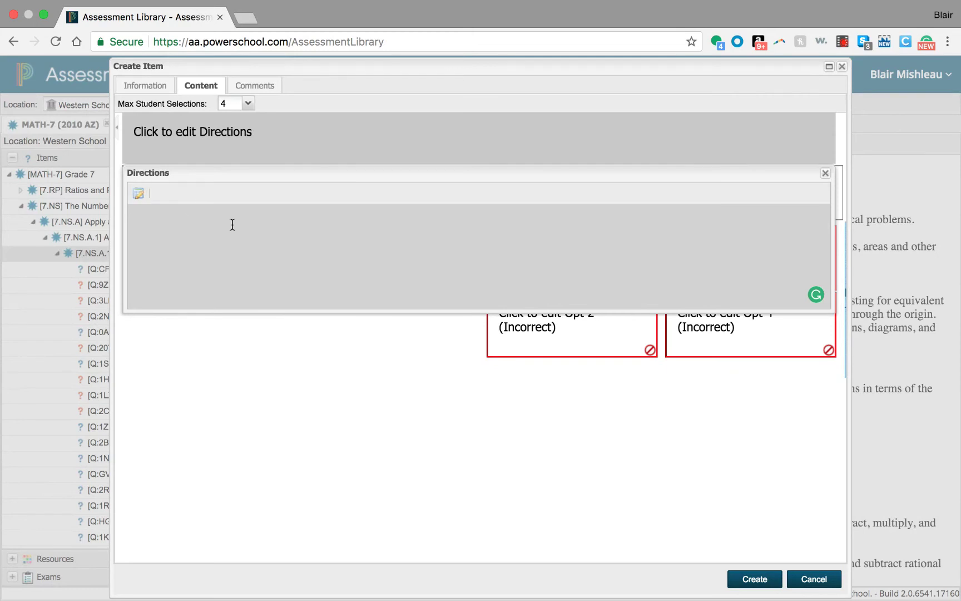
type("Look at the photo of the flower. what")
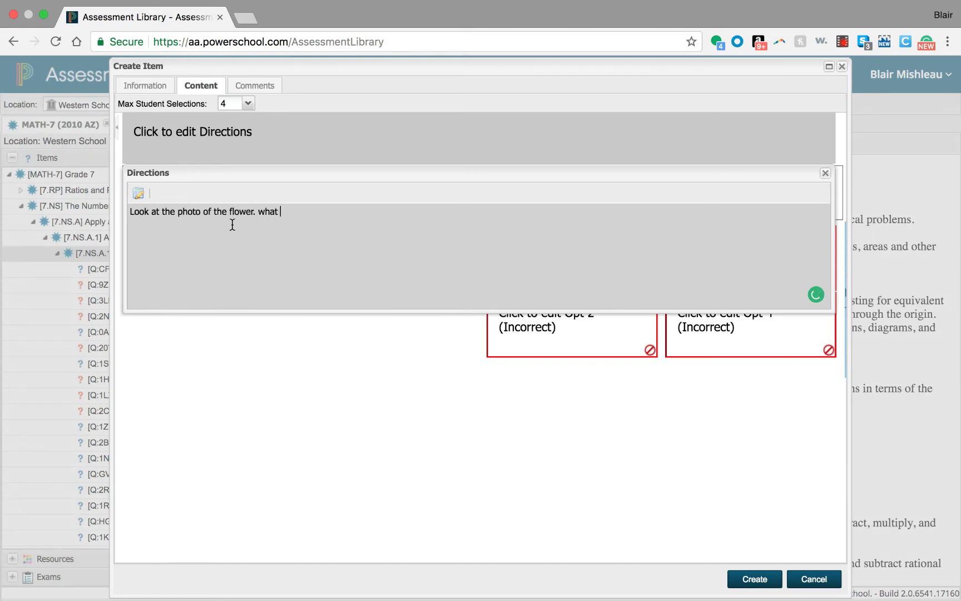
key("BackSpace")
type("What colo")
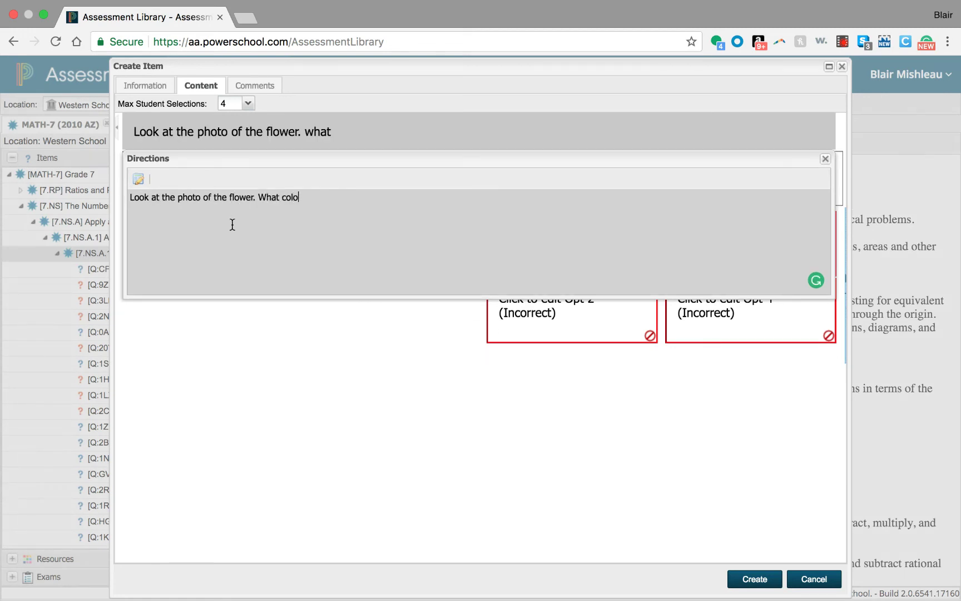
type("rs are present in ths")
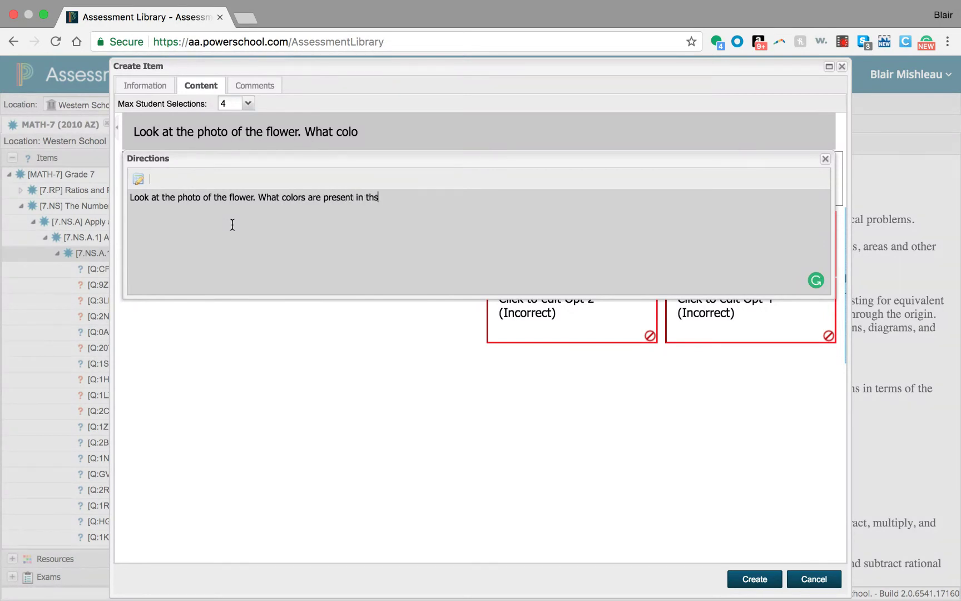
key("BackSpace")
type("e photo?")
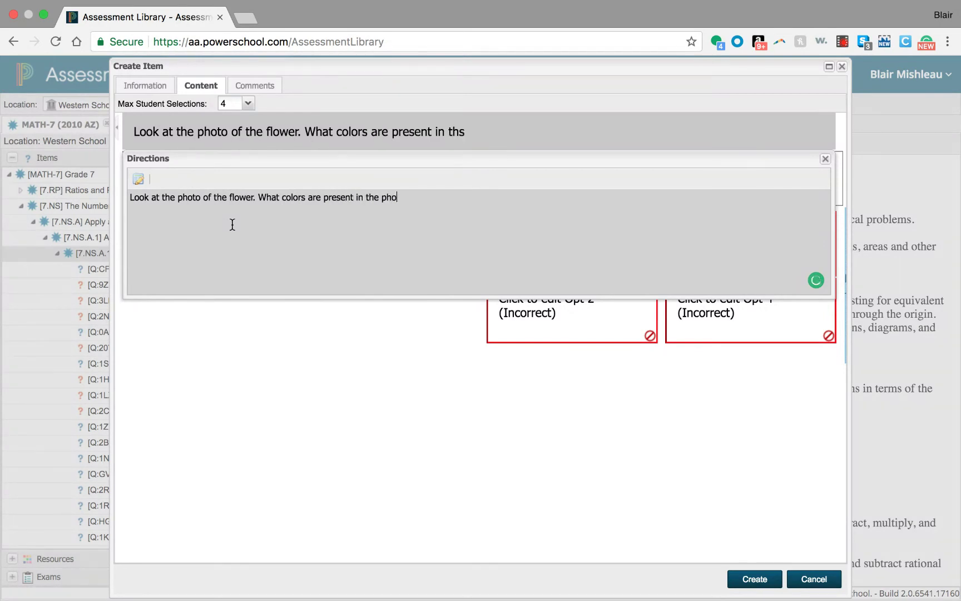
left_click(230, 382)
Step: Insert the flower image, Figure 1, into Stem #1 of the item and close its editor
left_click(197, 172)
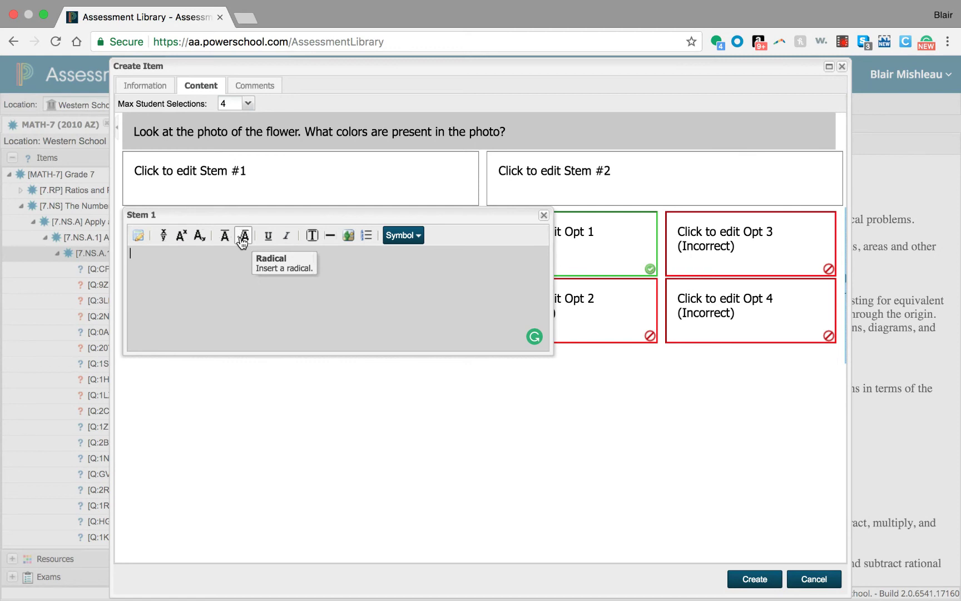
left_click(347, 237)
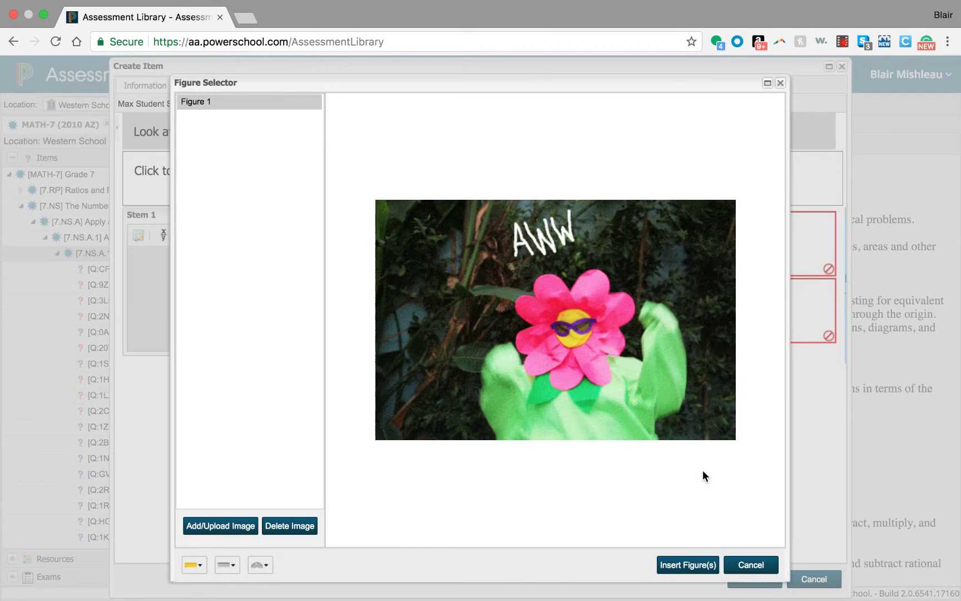
left_click(690, 565)
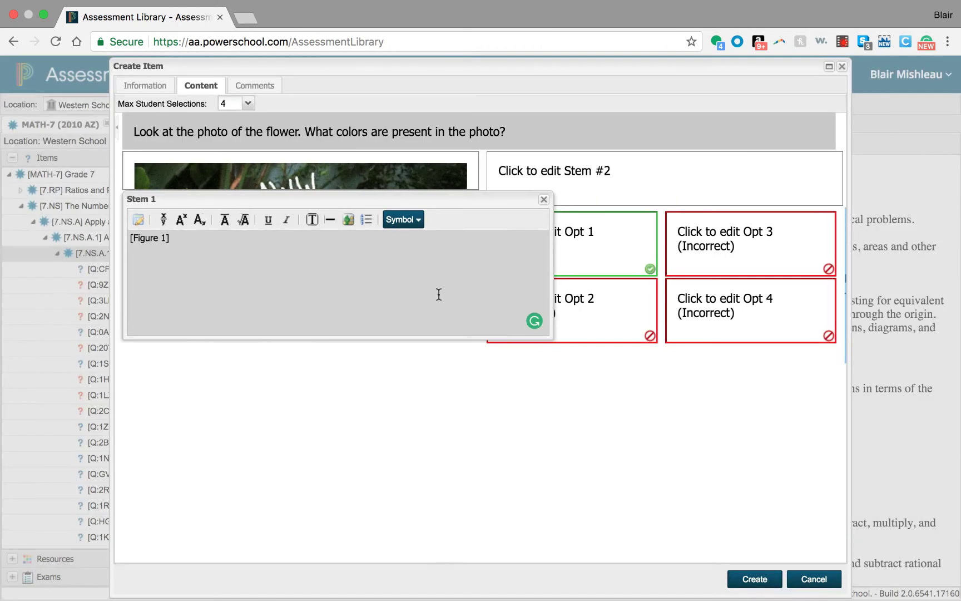
left_click(543, 199)
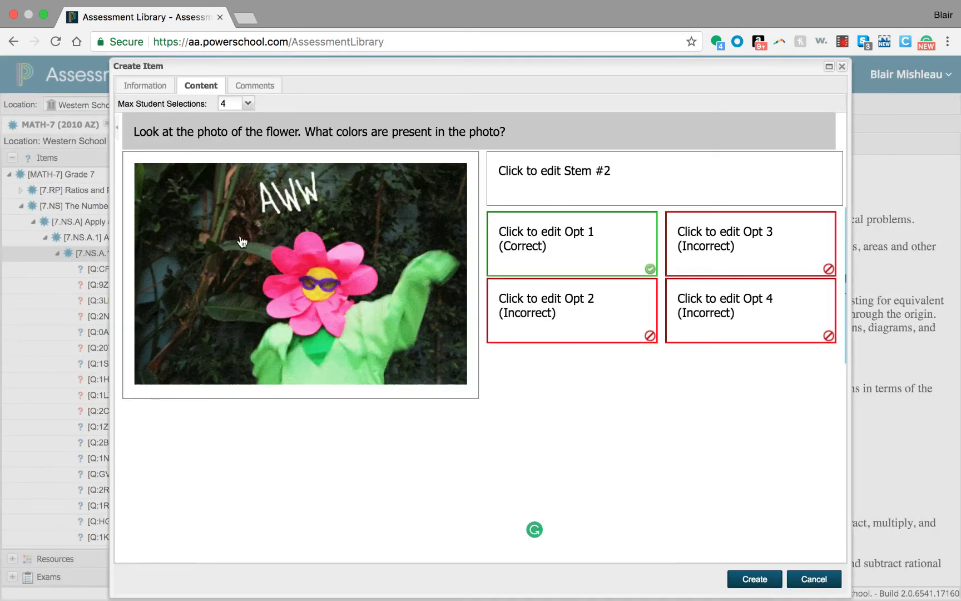
Step: Enter "Choose all options below that are correct. There can be more than one correct option." as Stem #2 and close its editor
left_click(572, 184)
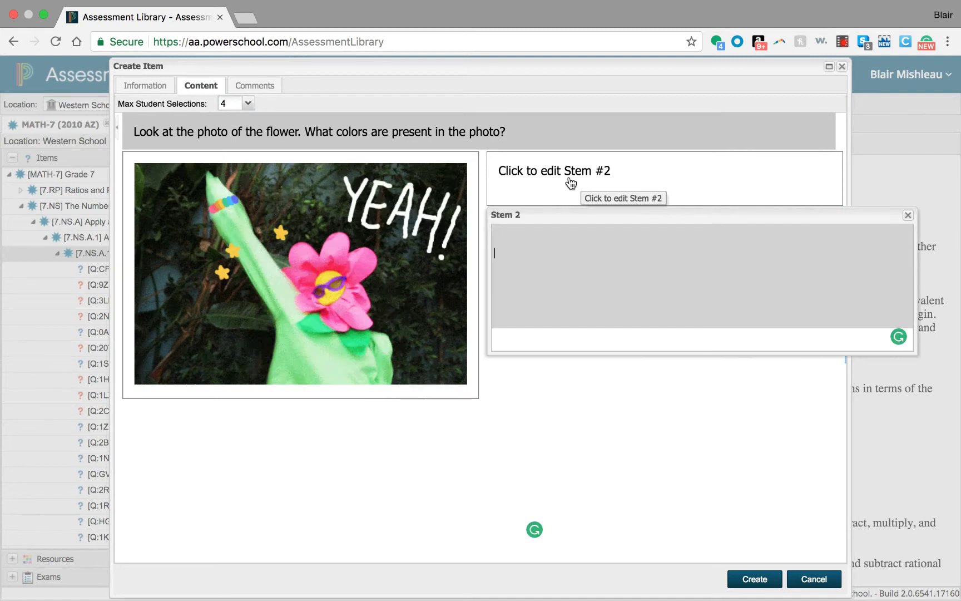
type("Phoose all options ")
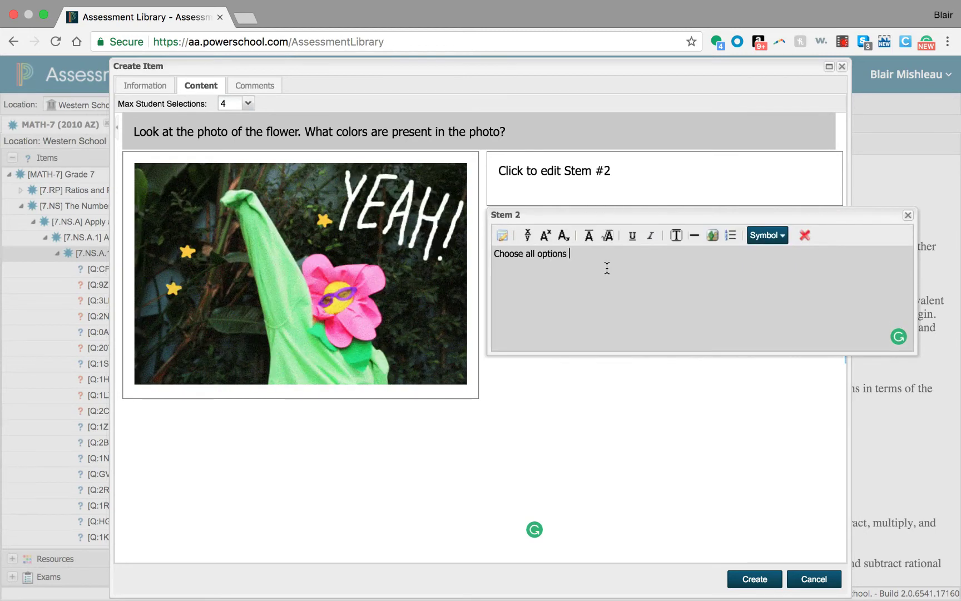
type("below that are correct. There can b")
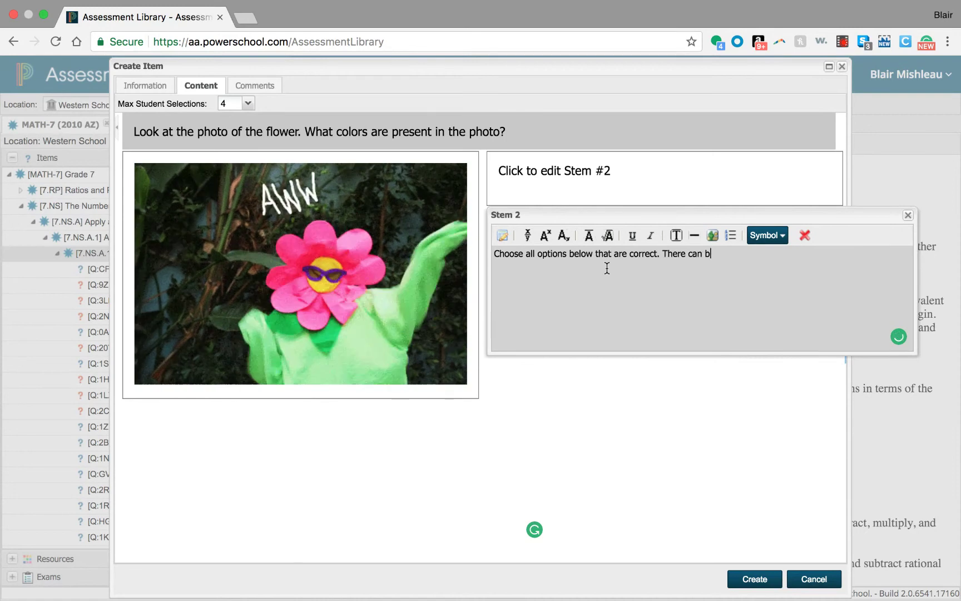
type("e more than one correct option.")
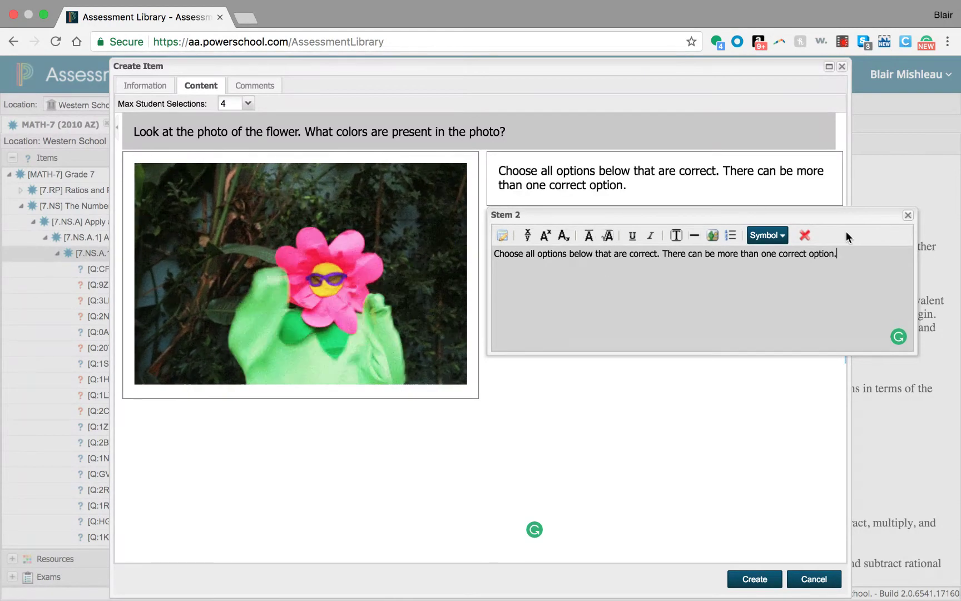
left_click(908, 216)
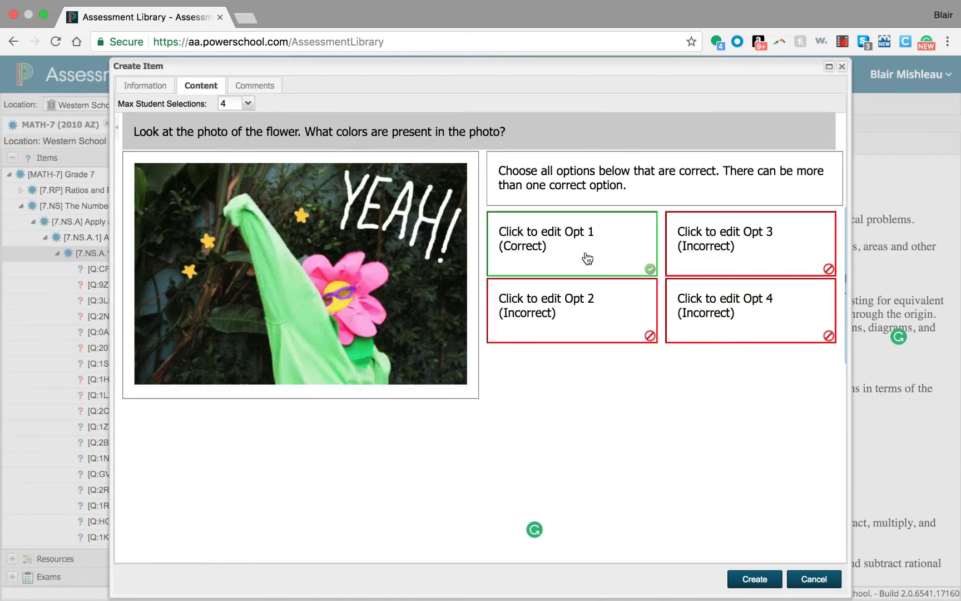
Step: Fill in option 1 as Green, marked correct, and option 3 as Brown, left incorrect
left_click(585, 256)
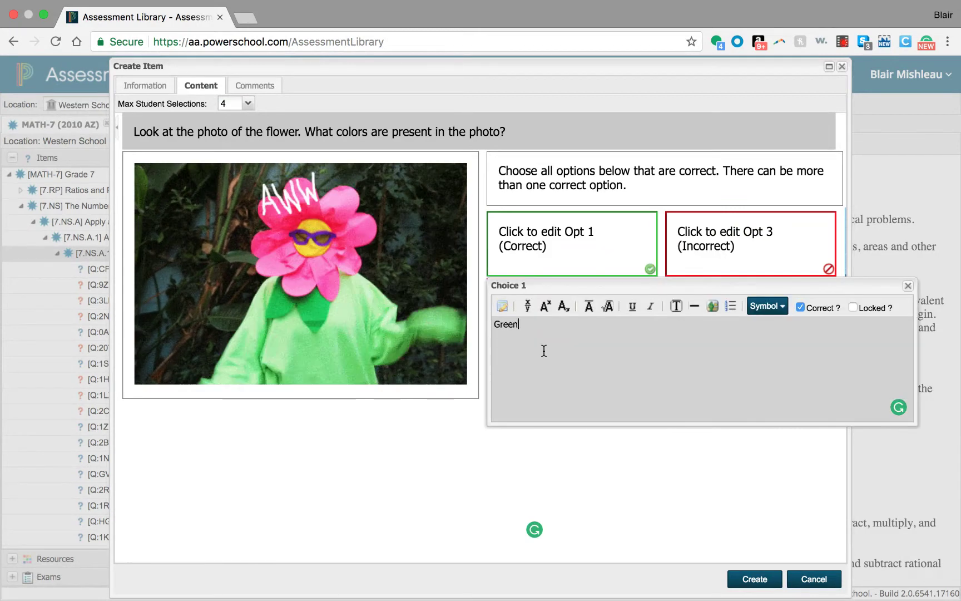
type("Green")
left_click(799, 307)
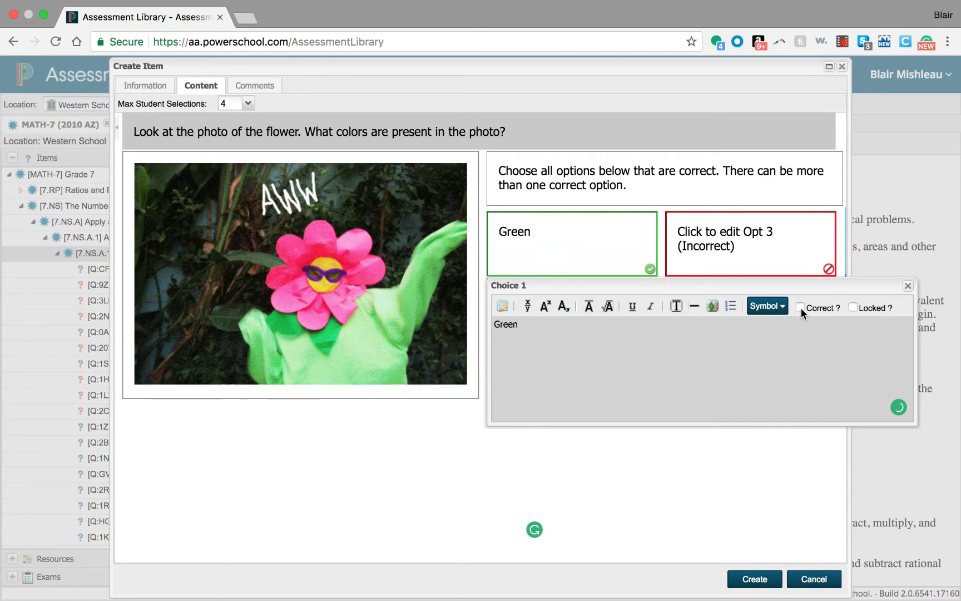
left_click(907, 286)
left_click(755, 232)
type("Brown")
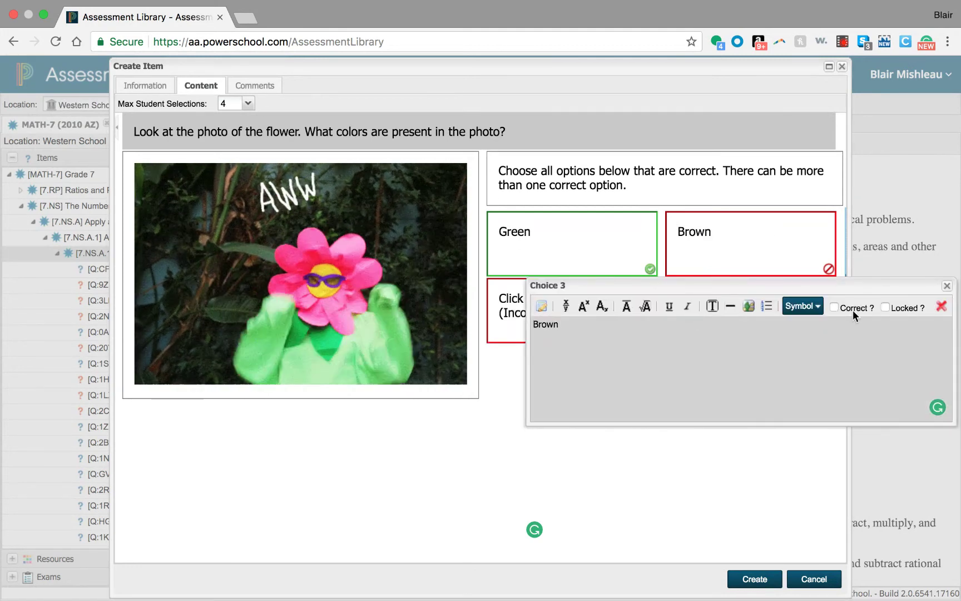
left_click(947, 285)
Step: Fill in option 2 as Pink and mark it as a correct answer
left_click(576, 289)
type("urpl")
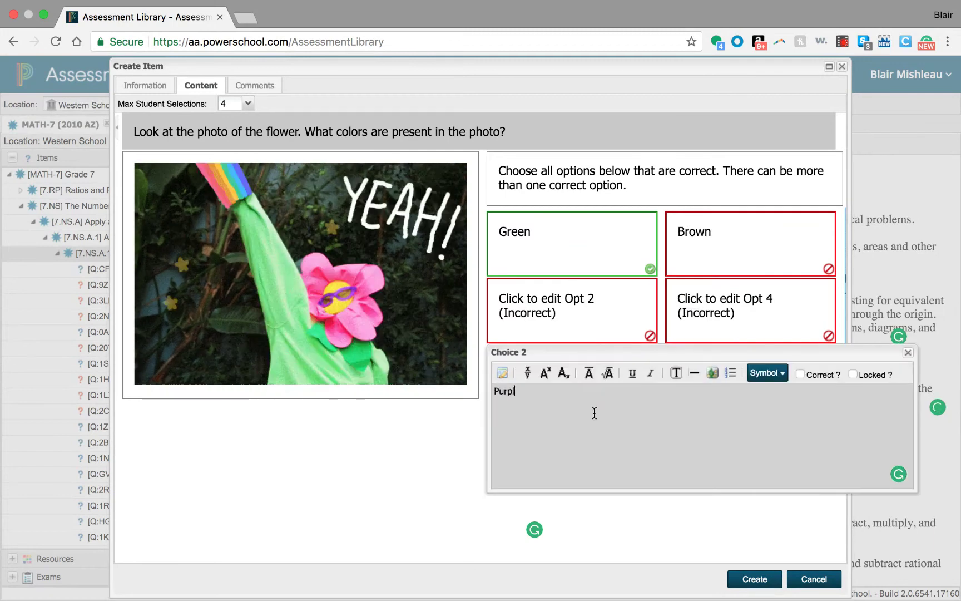
key("BackSpace")
key("BackSpace")
key("BackSpace")
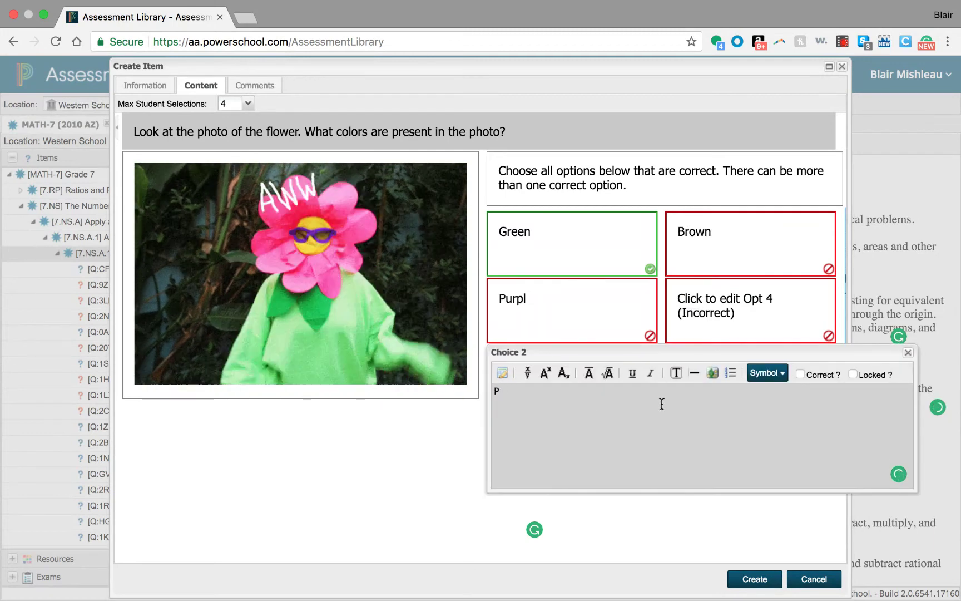
left_click(800, 373)
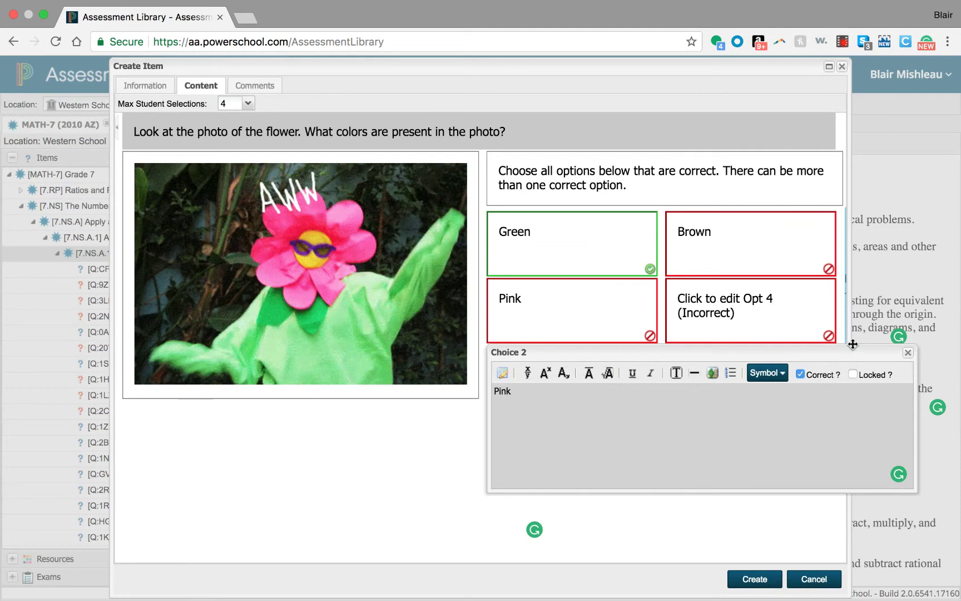
left_click(907, 350)
Step: Fill in option 4 as Yellow and mark it as a correct answer
left_click(725, 328)
type("Yellow")
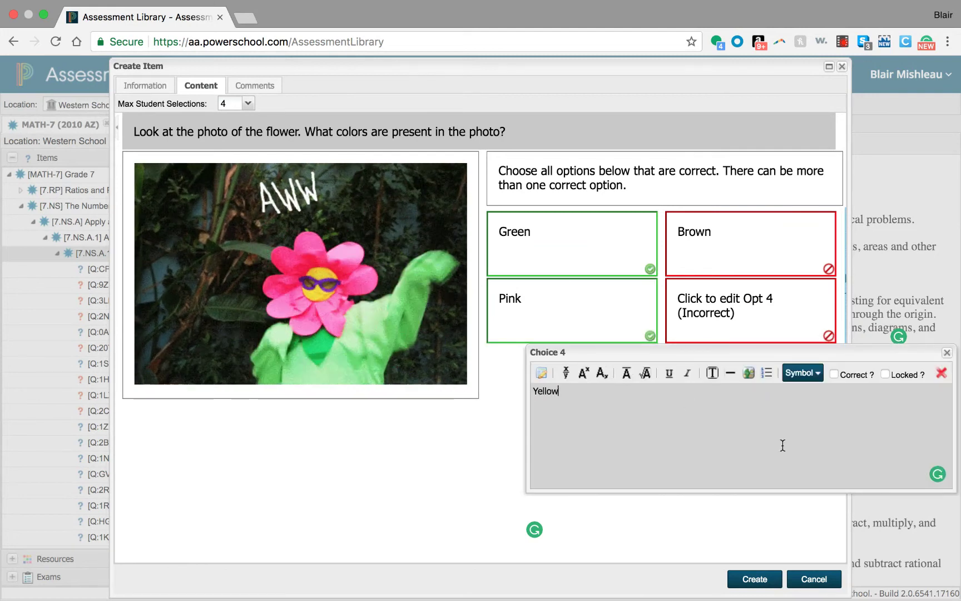
left_click(834, 317)
left_click(947, 295)
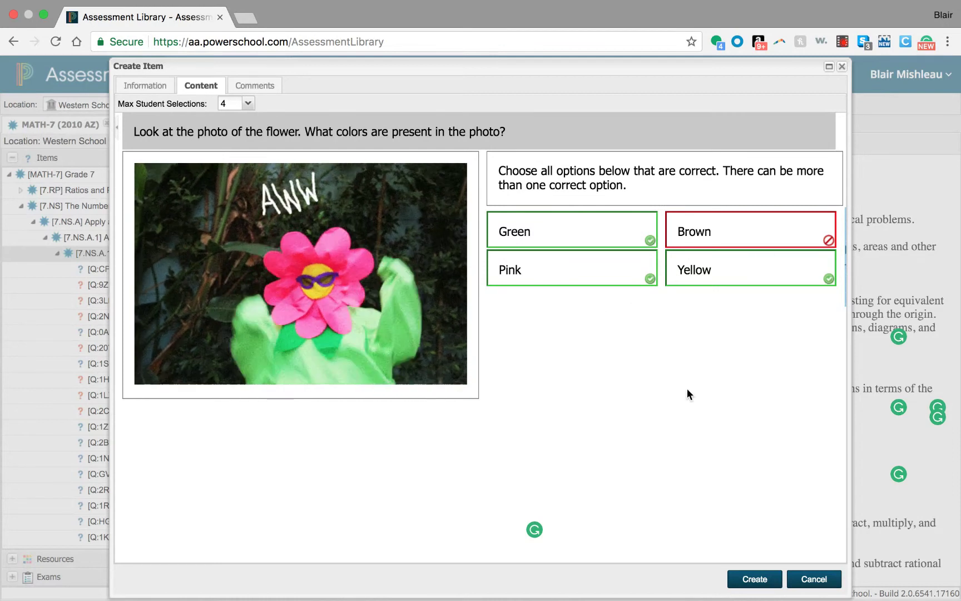
Step: Add a comment saying the item is for the named teacher's class, fall 2017, and create the item
left_click(243, 87)
left_click(261, 174)
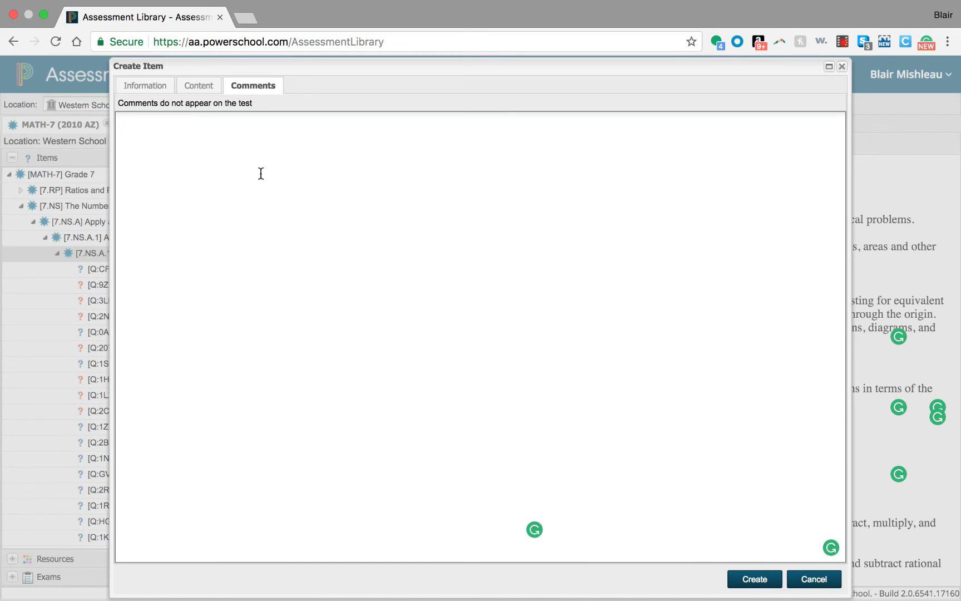
type("This is for Ms. Dempster's class, fall 2017.")
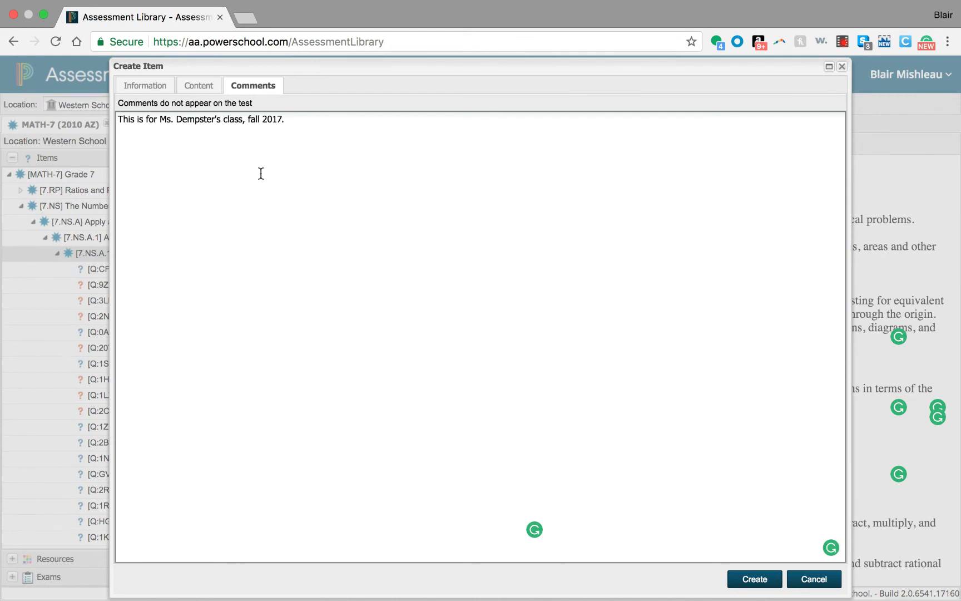
left_click(755, 580)
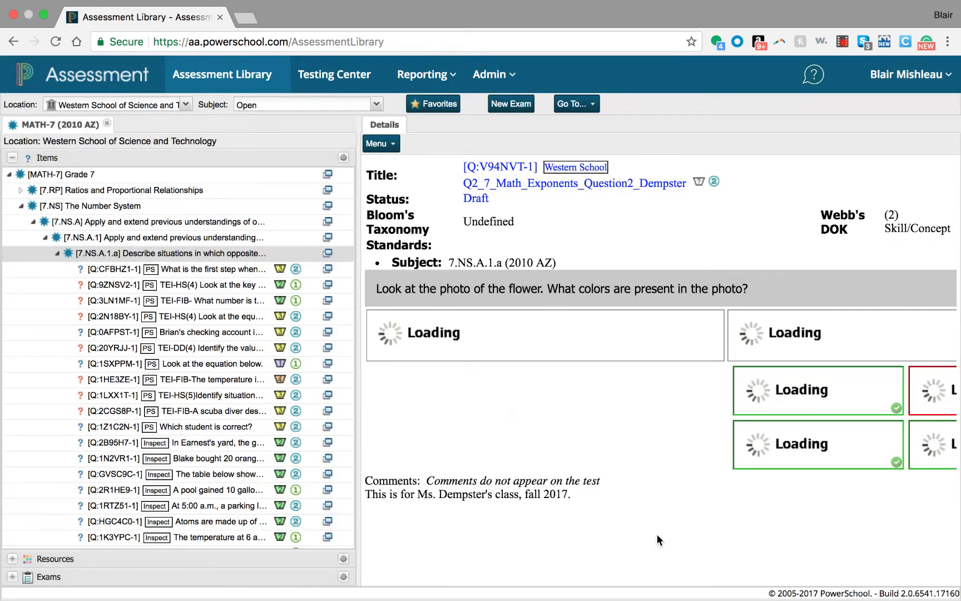
Step: Open the TEST exam from the Quiz folder and add the new flower item to its Section 1
scroll(175, 351, "down", 2)
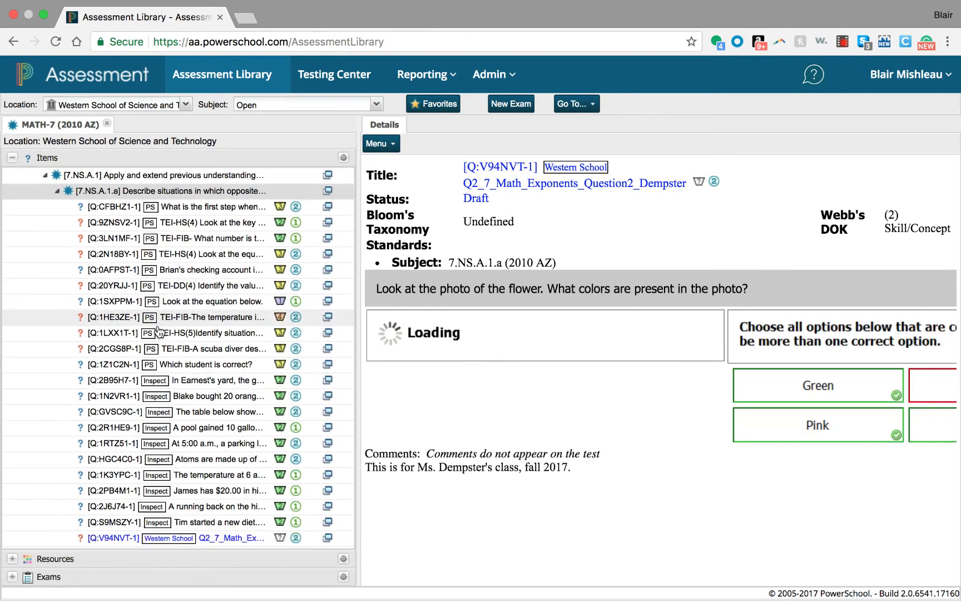
scroll(160, 332, "down", 5)
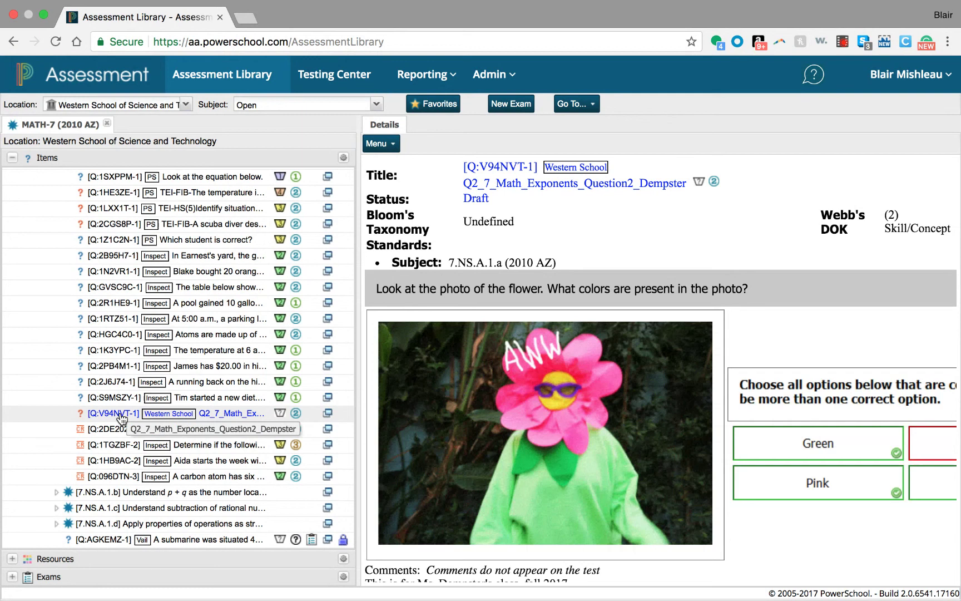
left_click(13, 578)
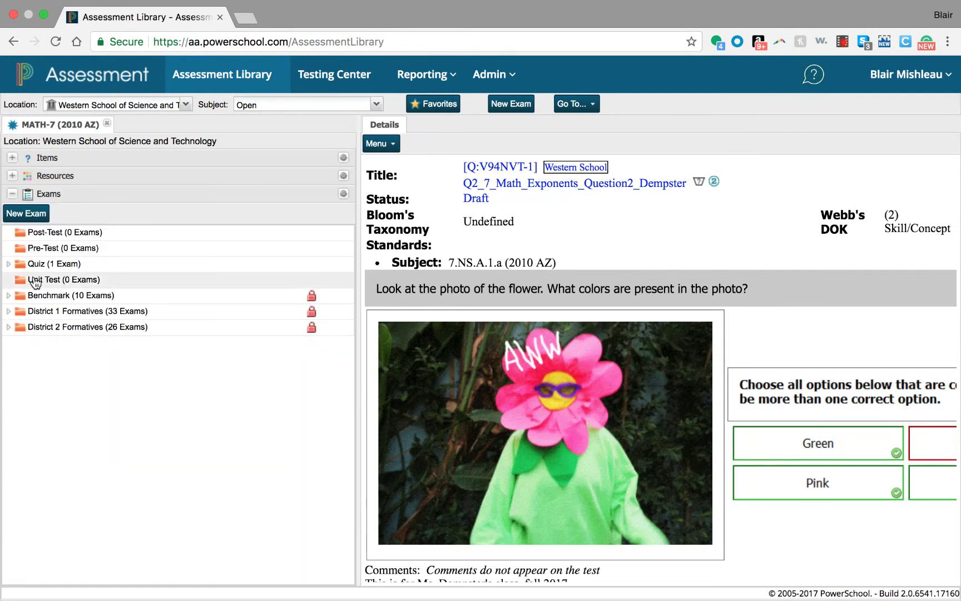
left_click(64, 263)
left_click(80, 284)
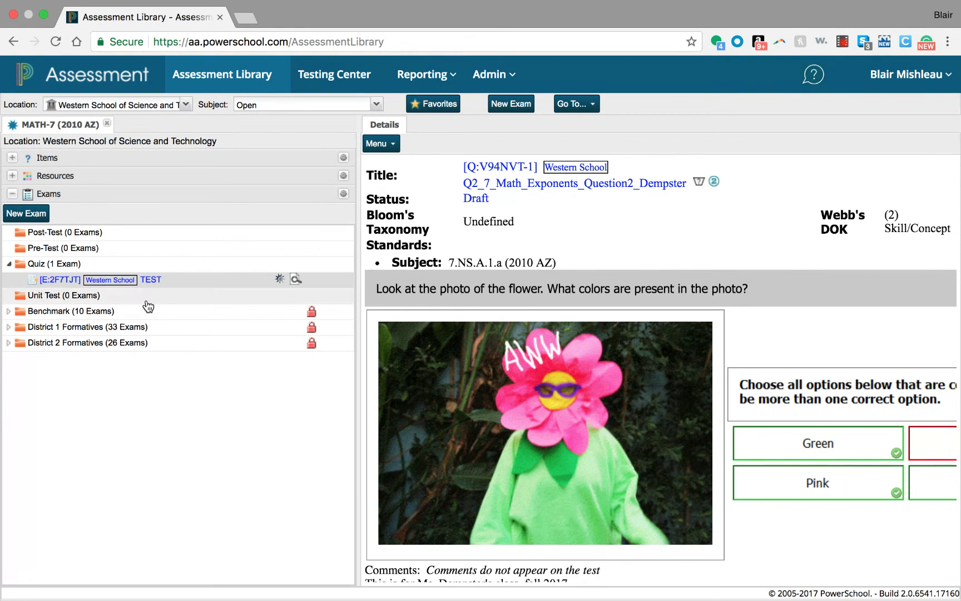
left_click(152, 279)
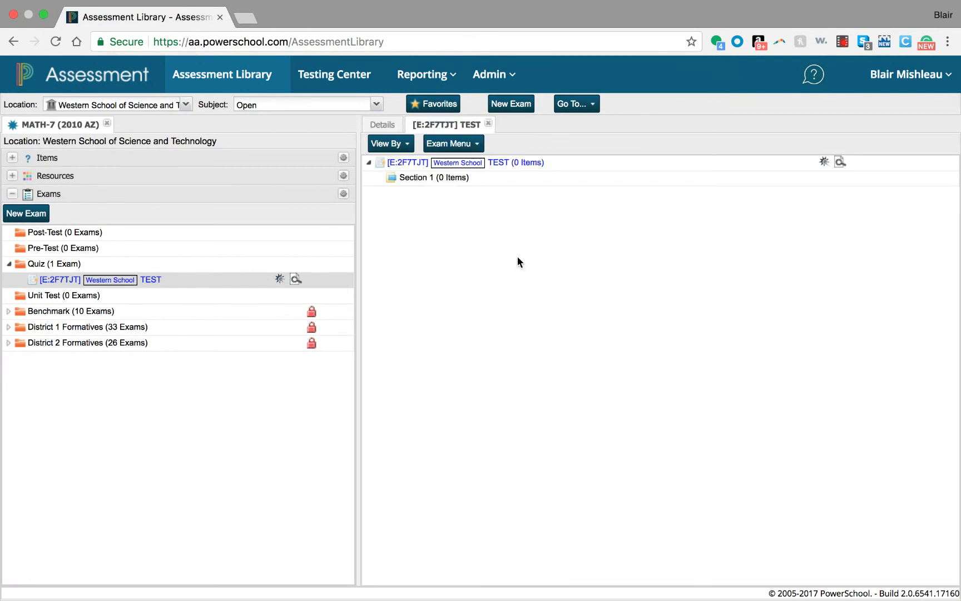
left_click(11, 158)
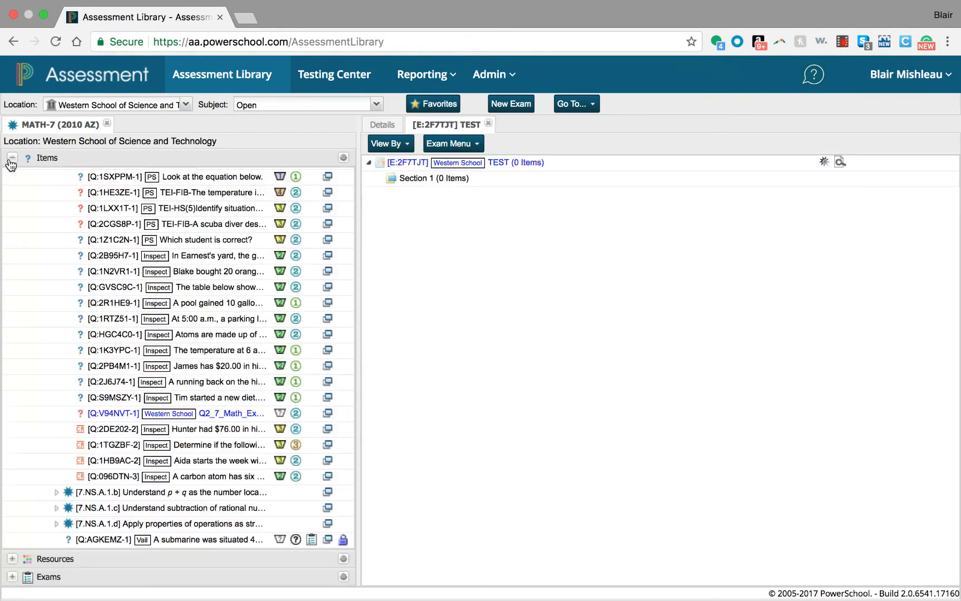
left_click_drag(212, 416, 407, 181)
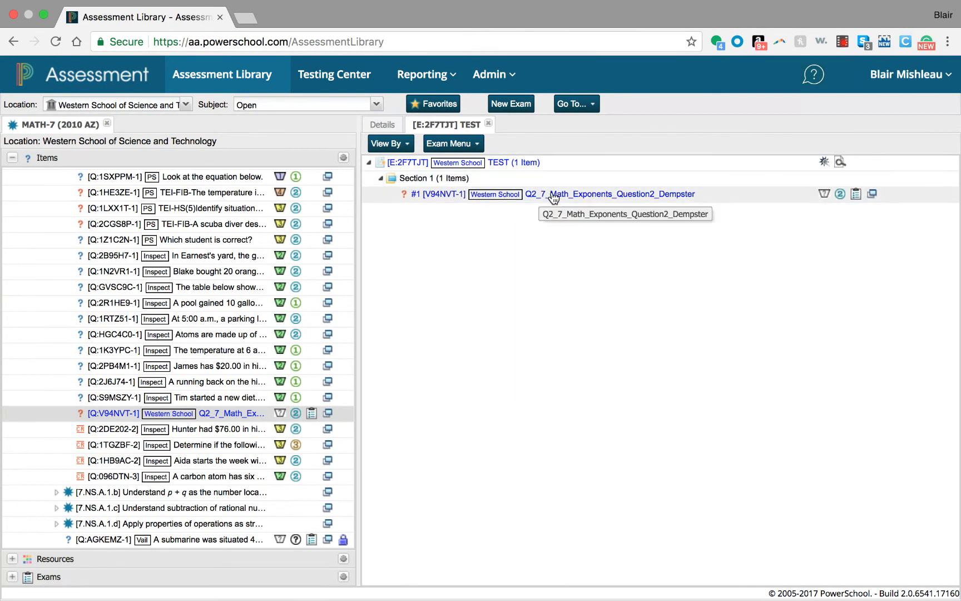
Step: Preview the TEST exam in PowerTest and begin it
left_click(447, 146)
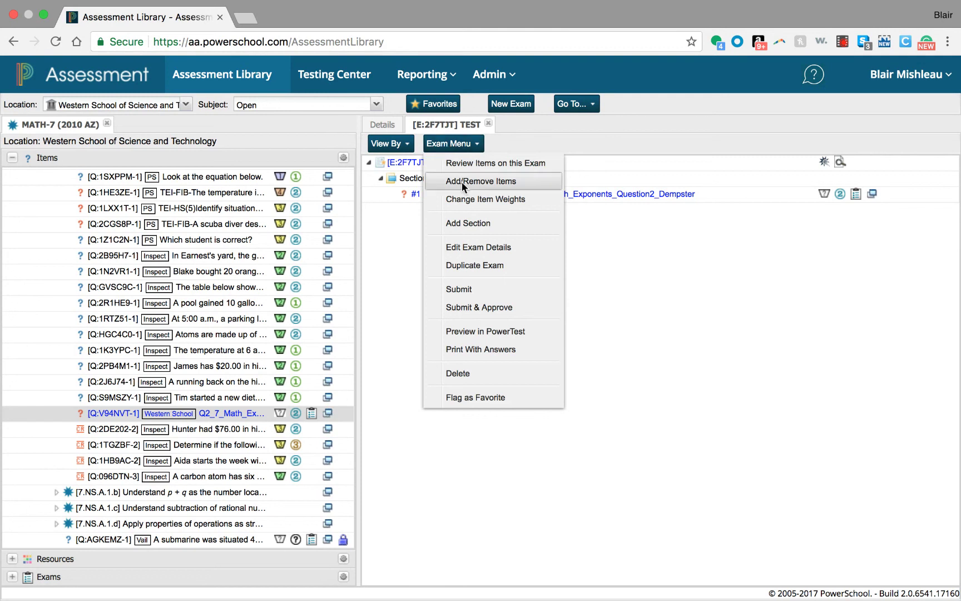
left_click(446, 145)
left_click(447, 146)
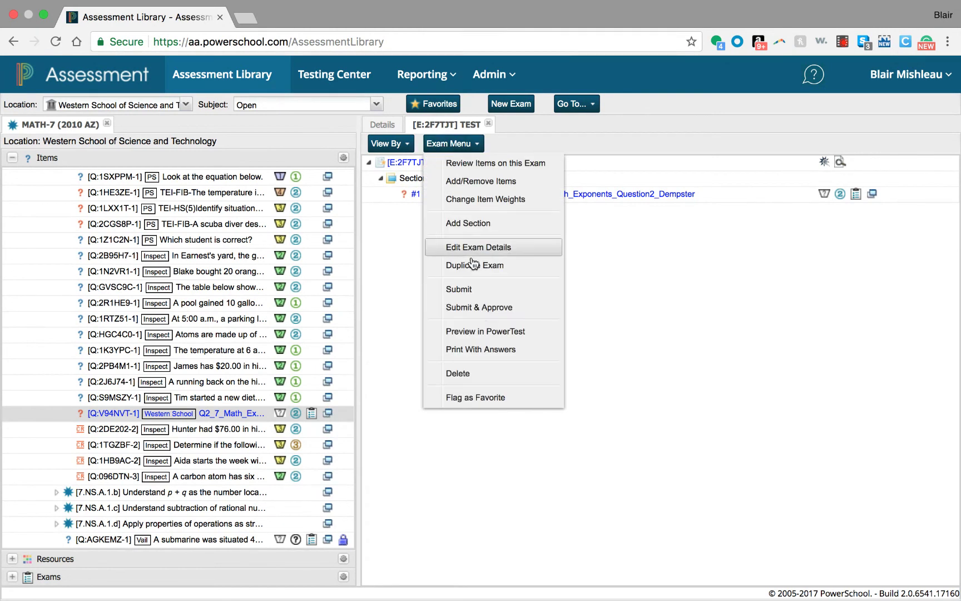
left_click(482, 331)
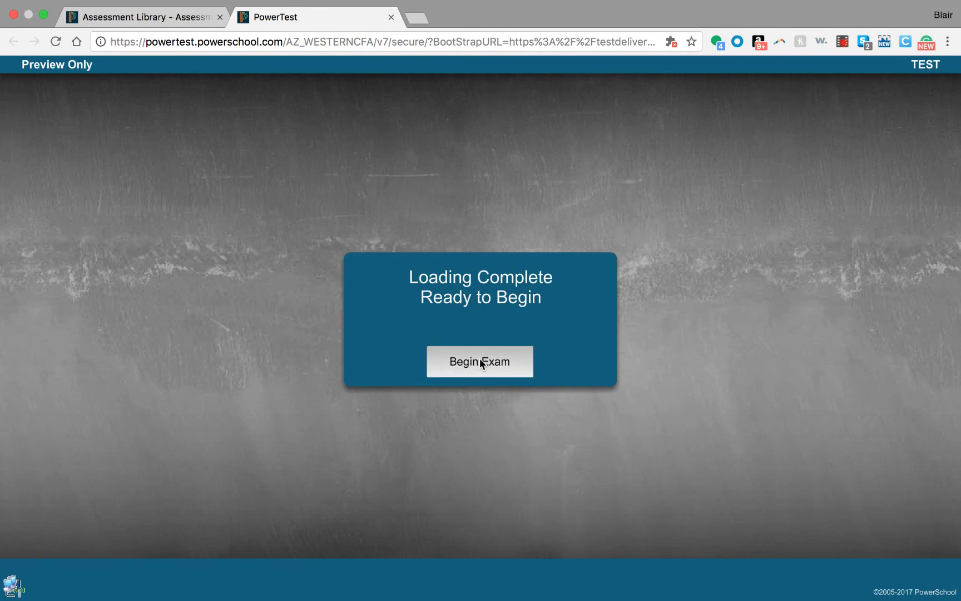
left_click(480, 361)
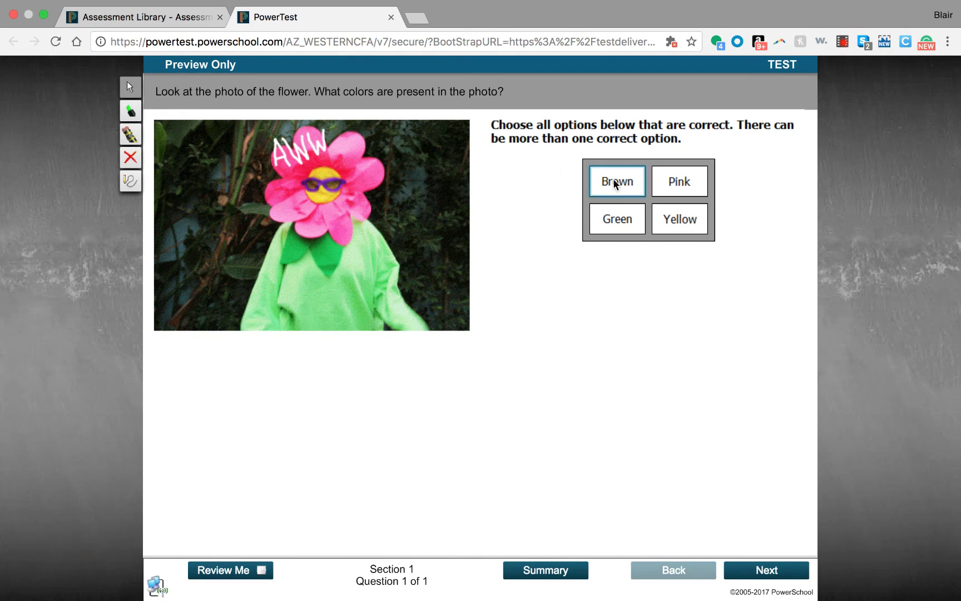
Step: Answer the previewed question with Yellow, Pink and Green, and close the preview at the final submission page
left_click(676, 233)
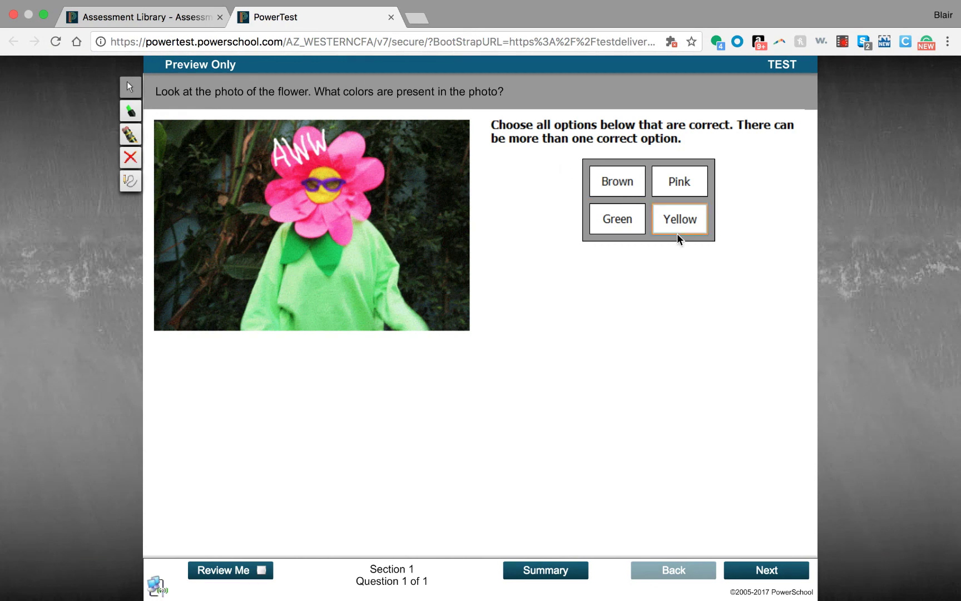
left_click(677, 178)
left_click(605, 181)
left_click(611, 218)
left_click(615, 188)
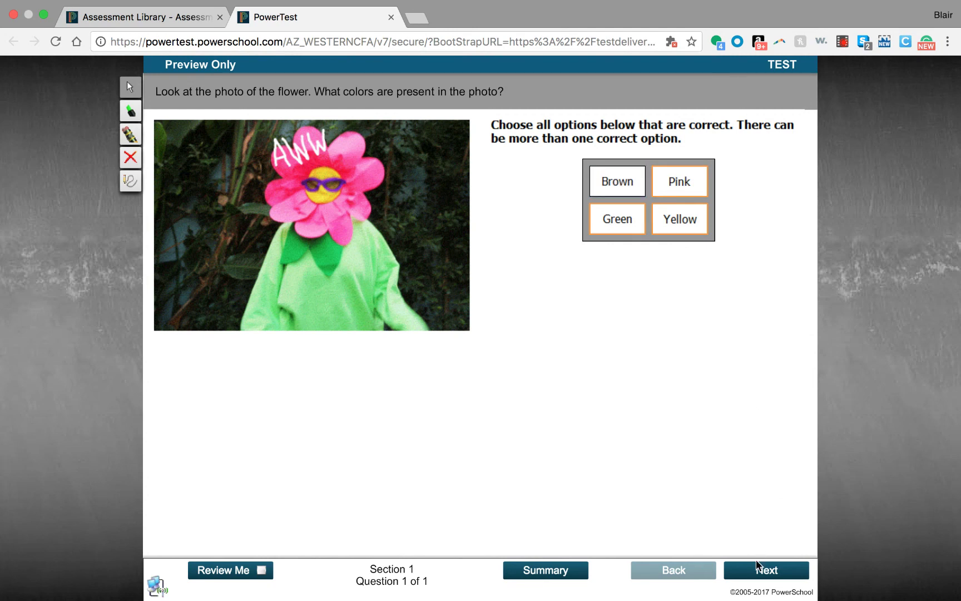
left_click(770, 574)
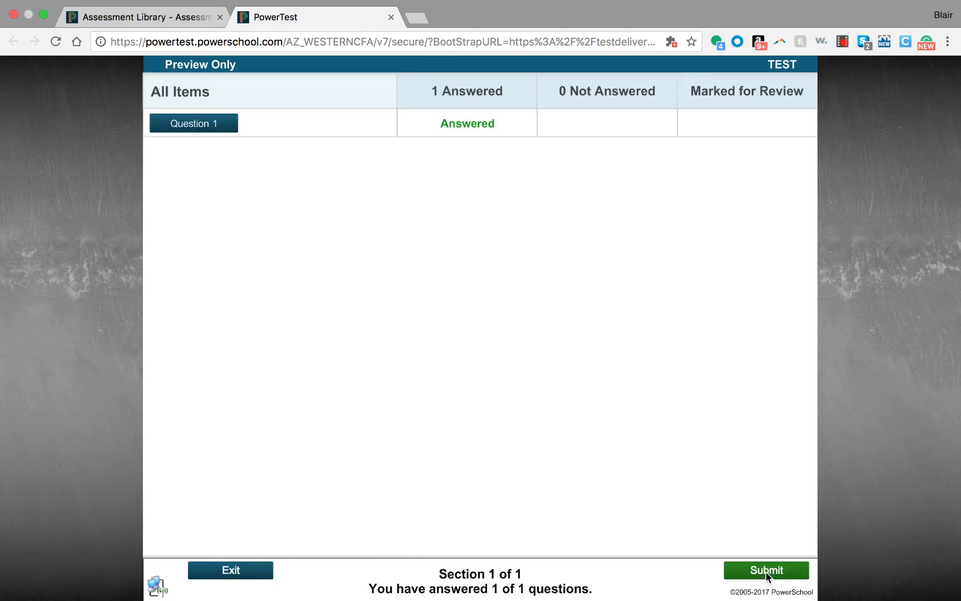
left_click(766, 570)
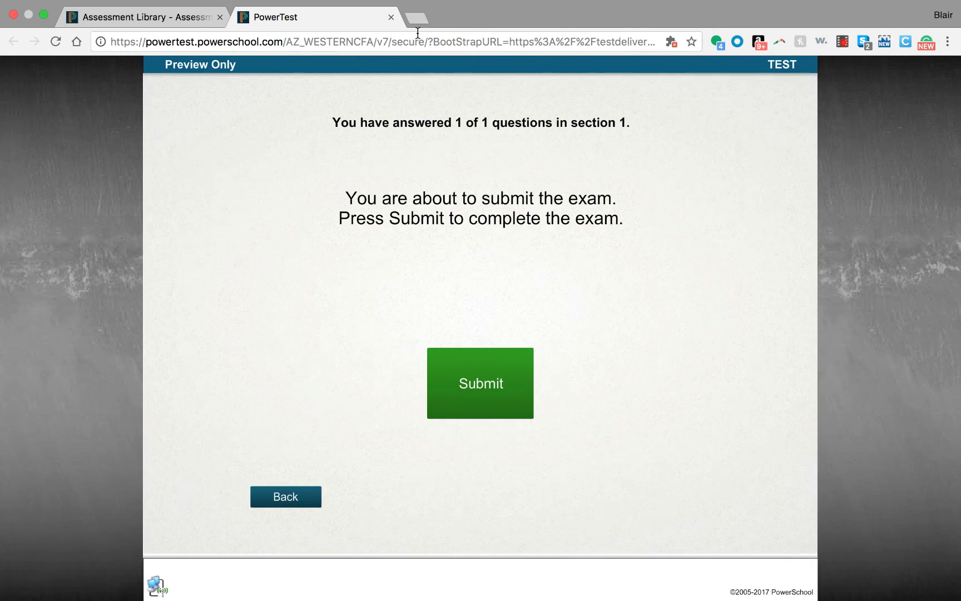
left_click(391, 17)
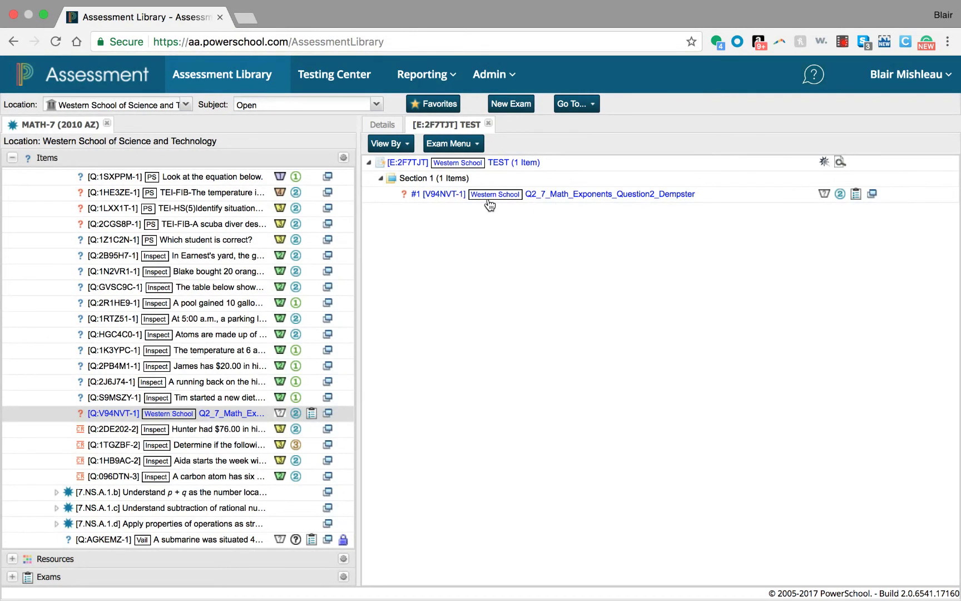
Step: Delete Section 1, with the flower item in it, from the TEST exam
double_click(409, 179)
right_click(413, 183)
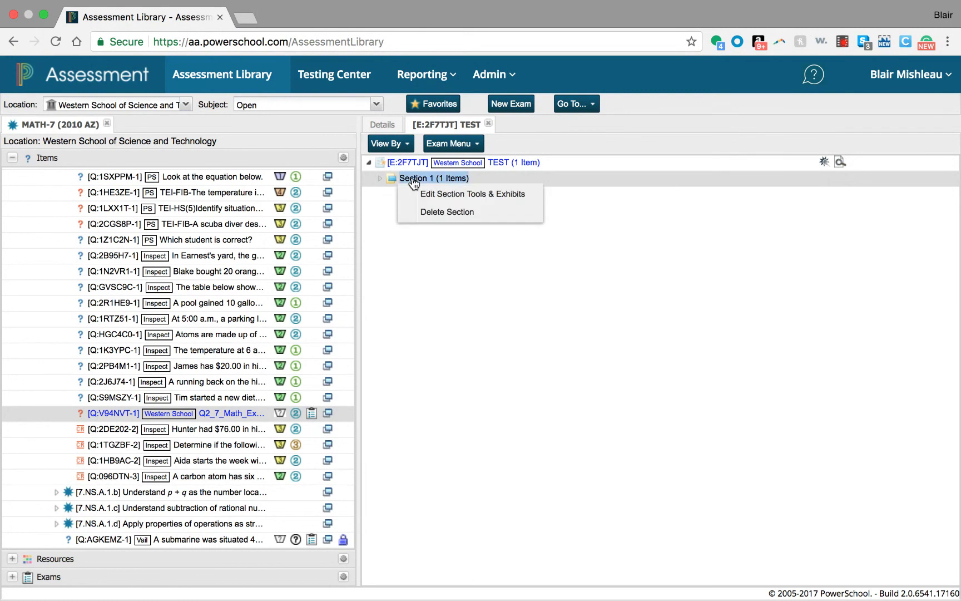
left_click(434, 211)
left_click(449, 350)
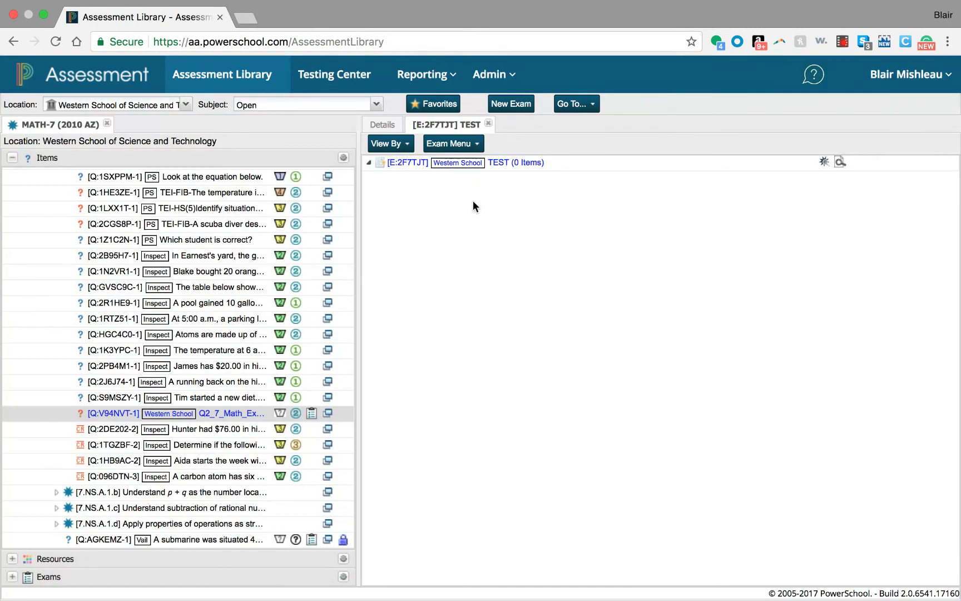
Step: Delete the custom flower item from the 7.NS.A.1.a item list
right_click(104, 413)
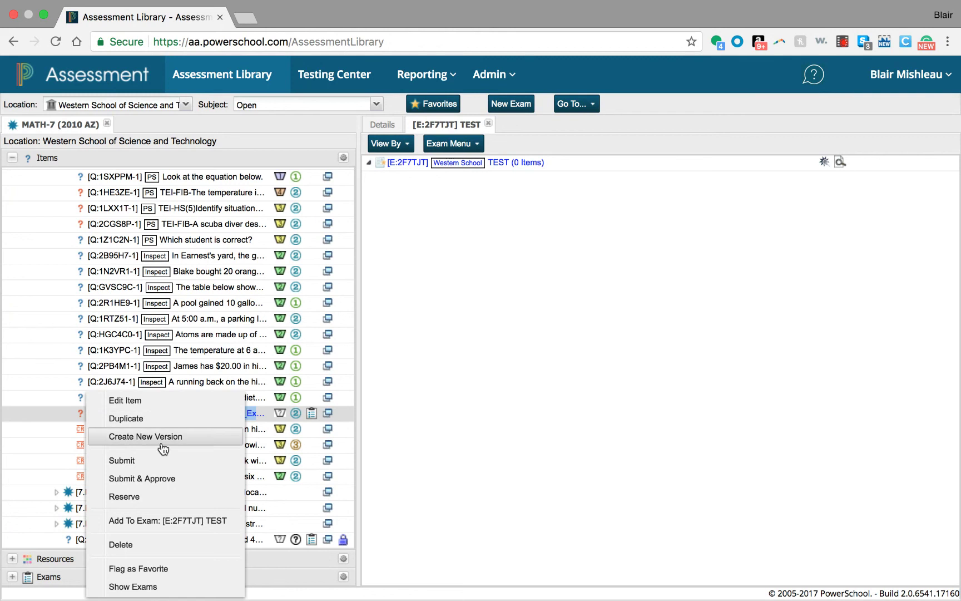
left_click(405, 409)
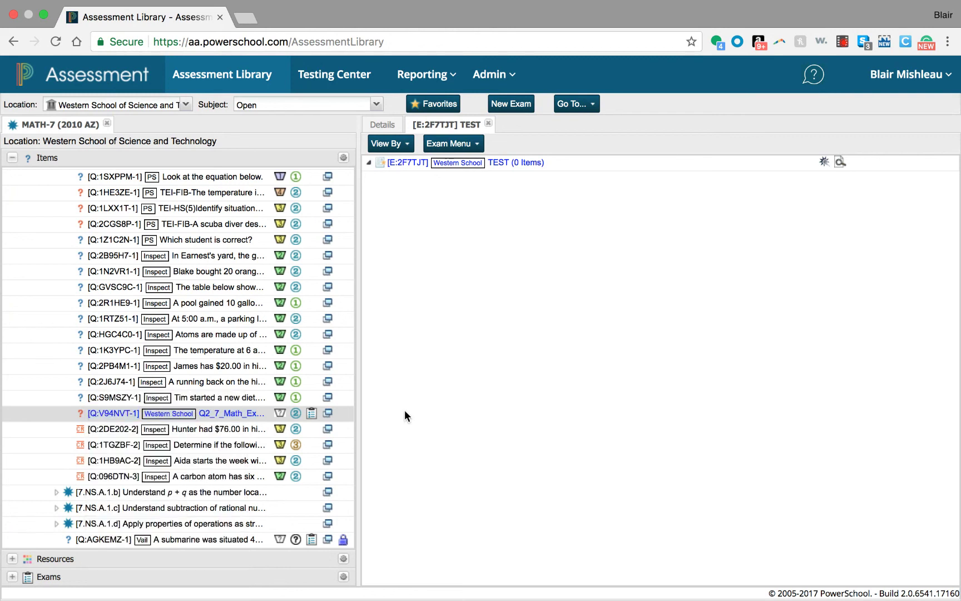
right_click(101, 412)
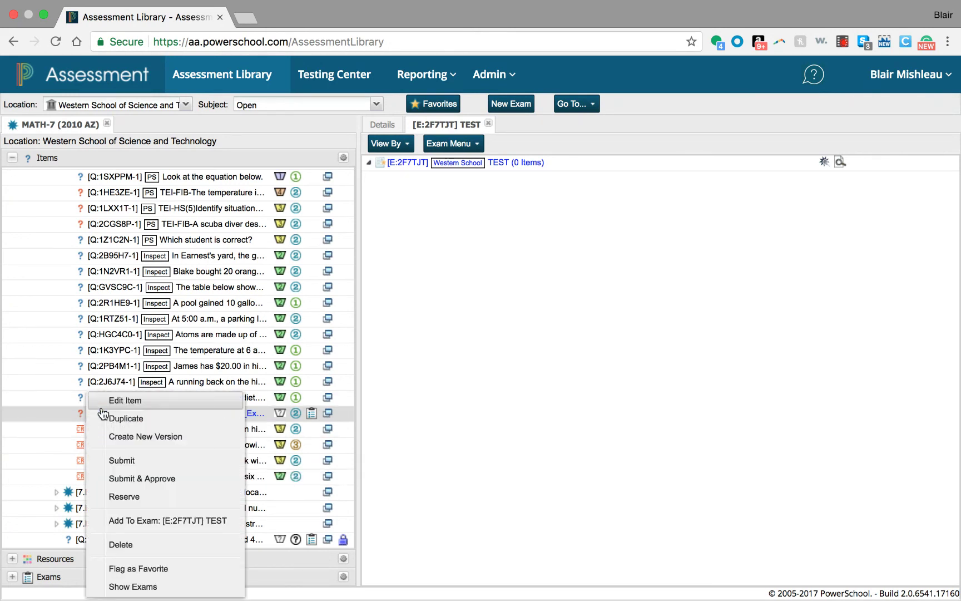
left_click(156, 543)
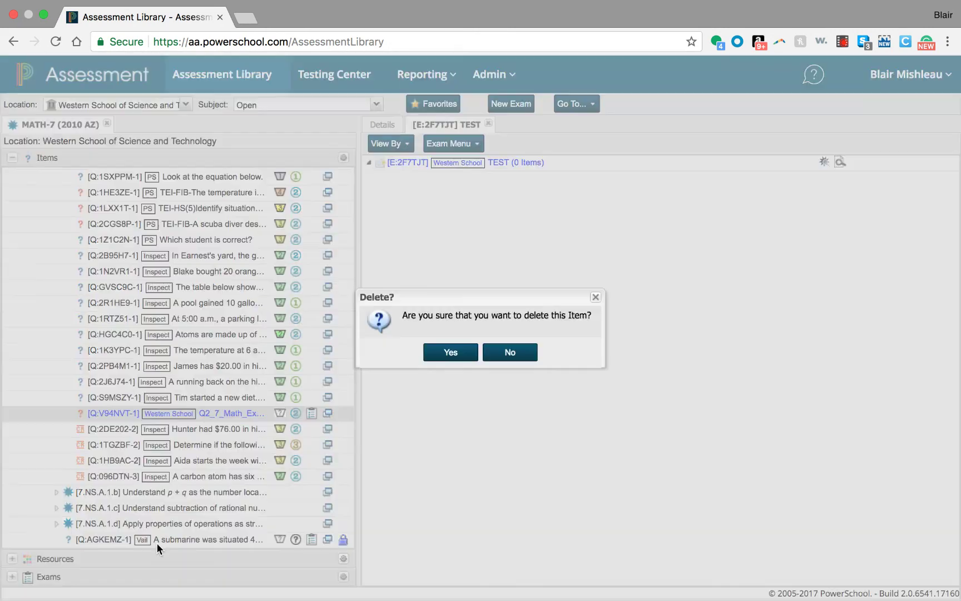
left_click(448, 351)
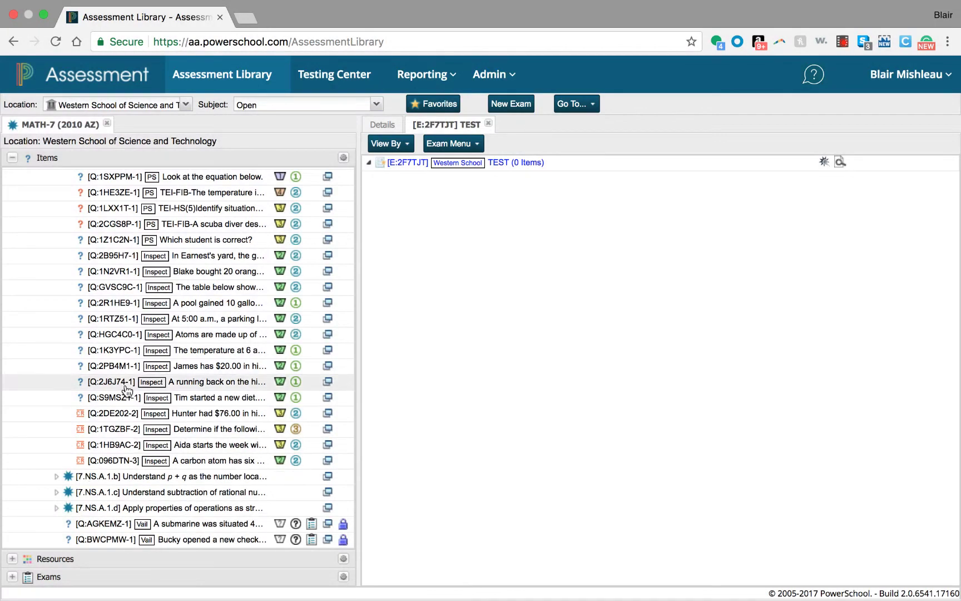